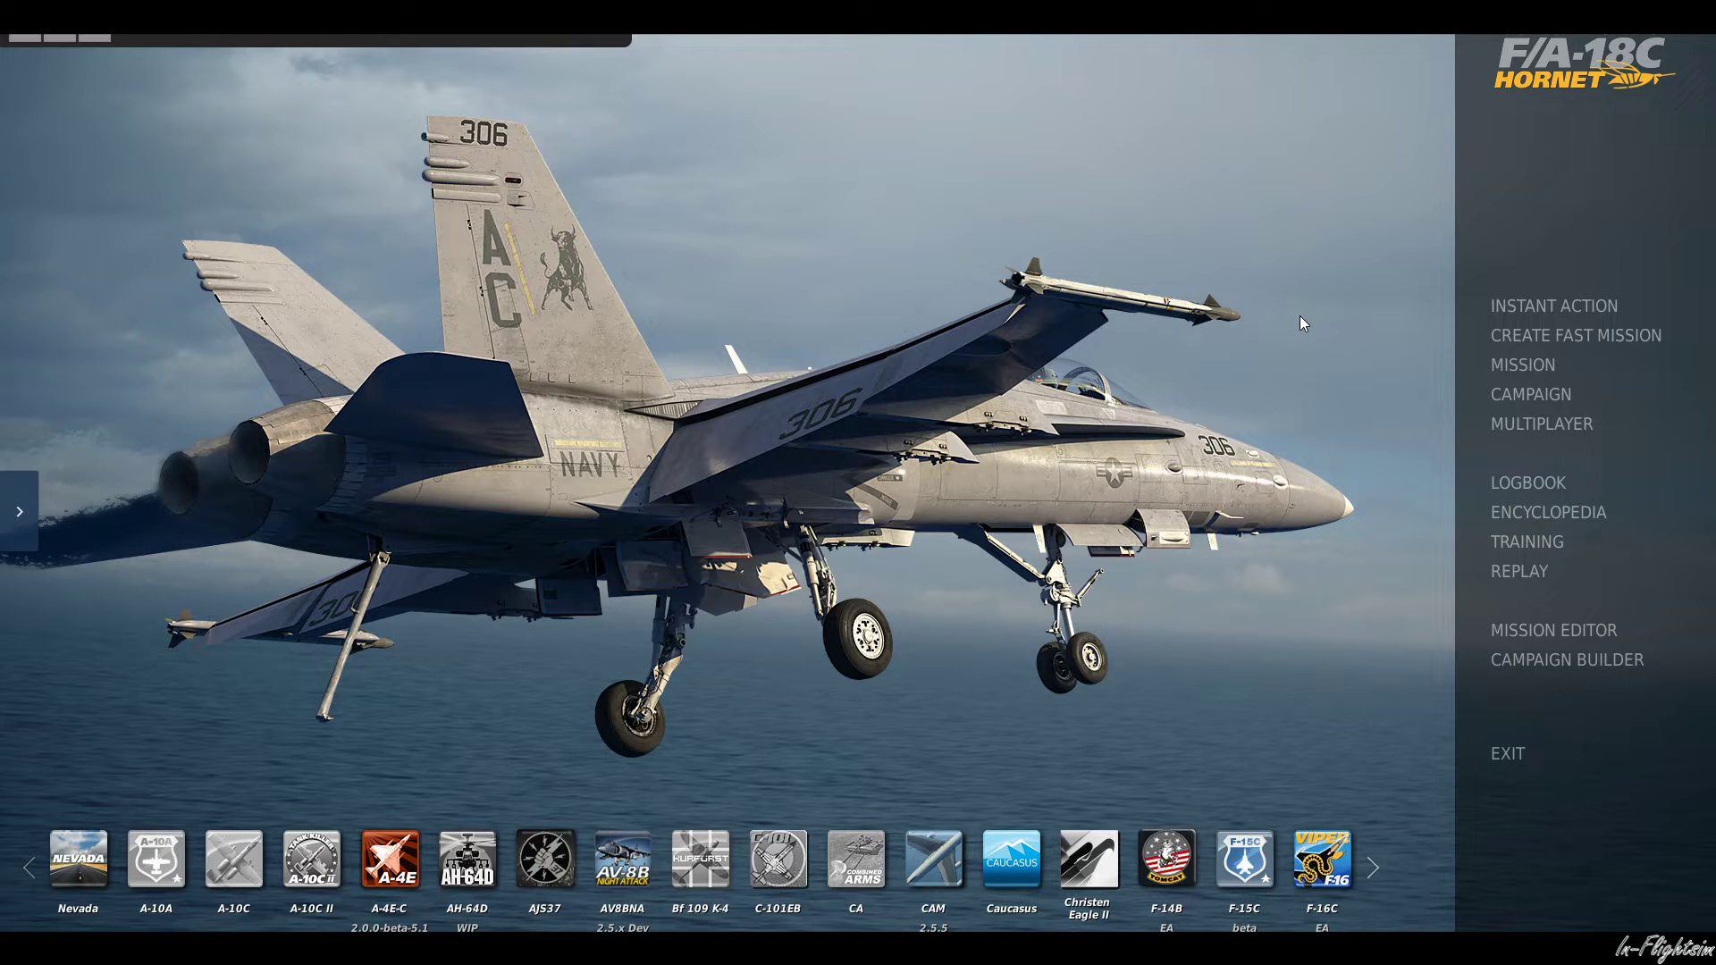
# - Open the Mission Editor and pan the Persian Gulf map over southern Iran and the gulf coast
pyautogui.click(1568, 629)
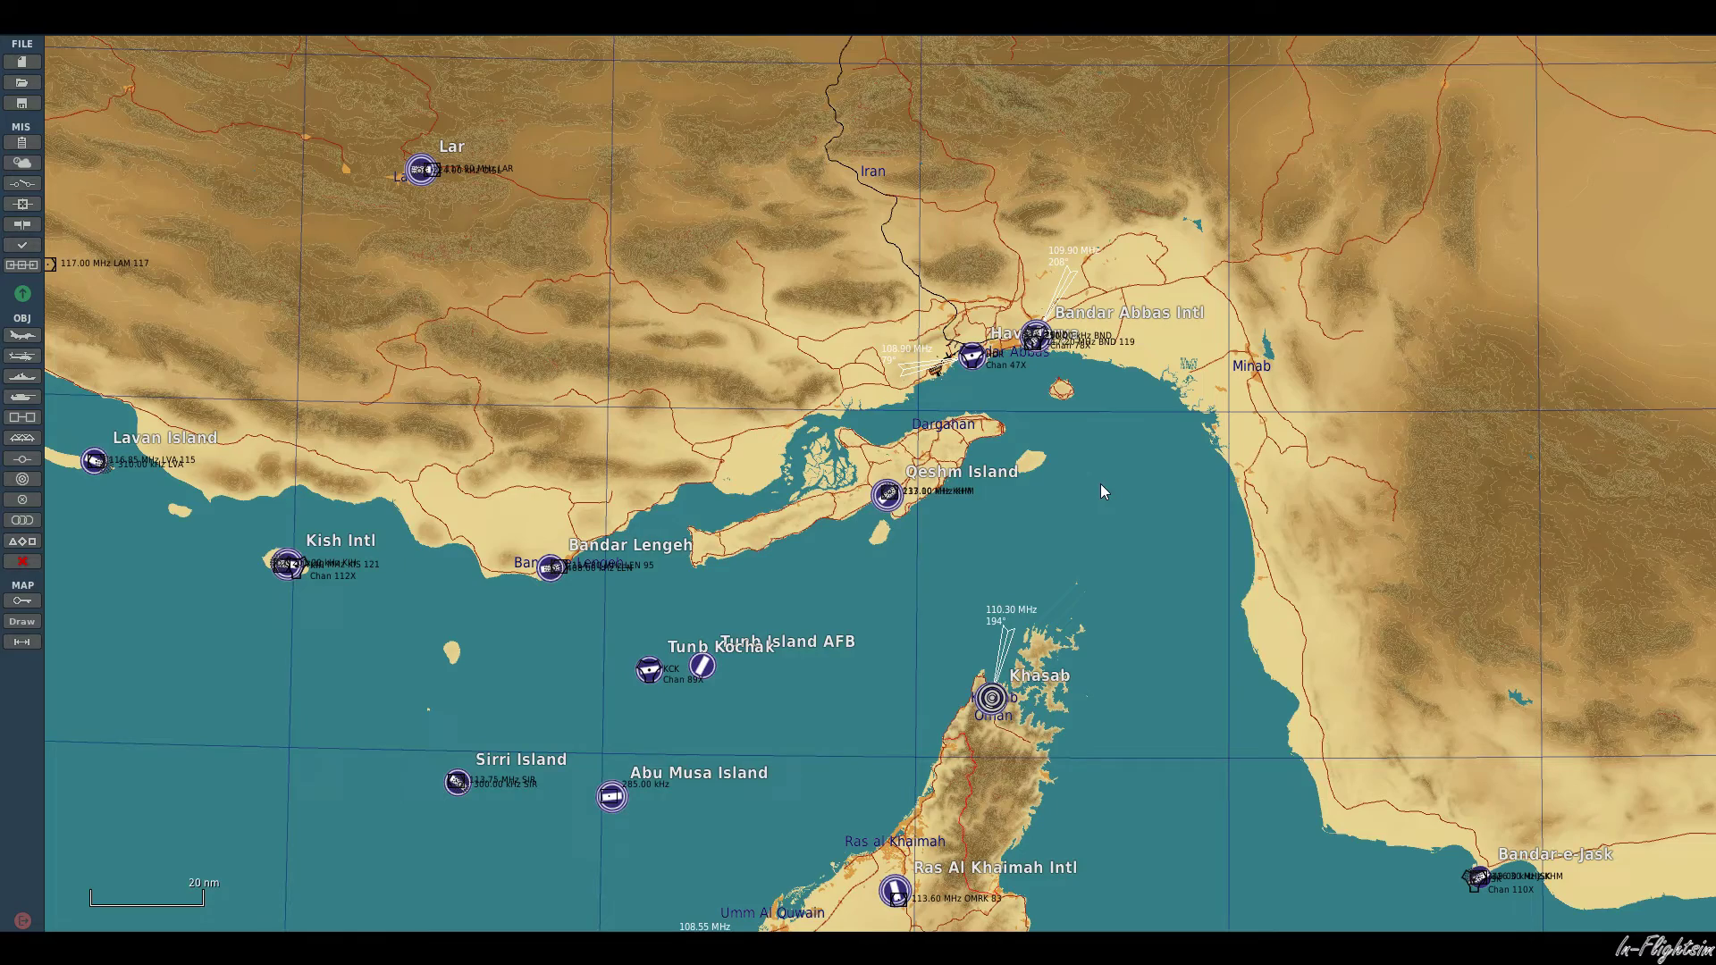
pyautogui.scroll(-3, 442, 649)
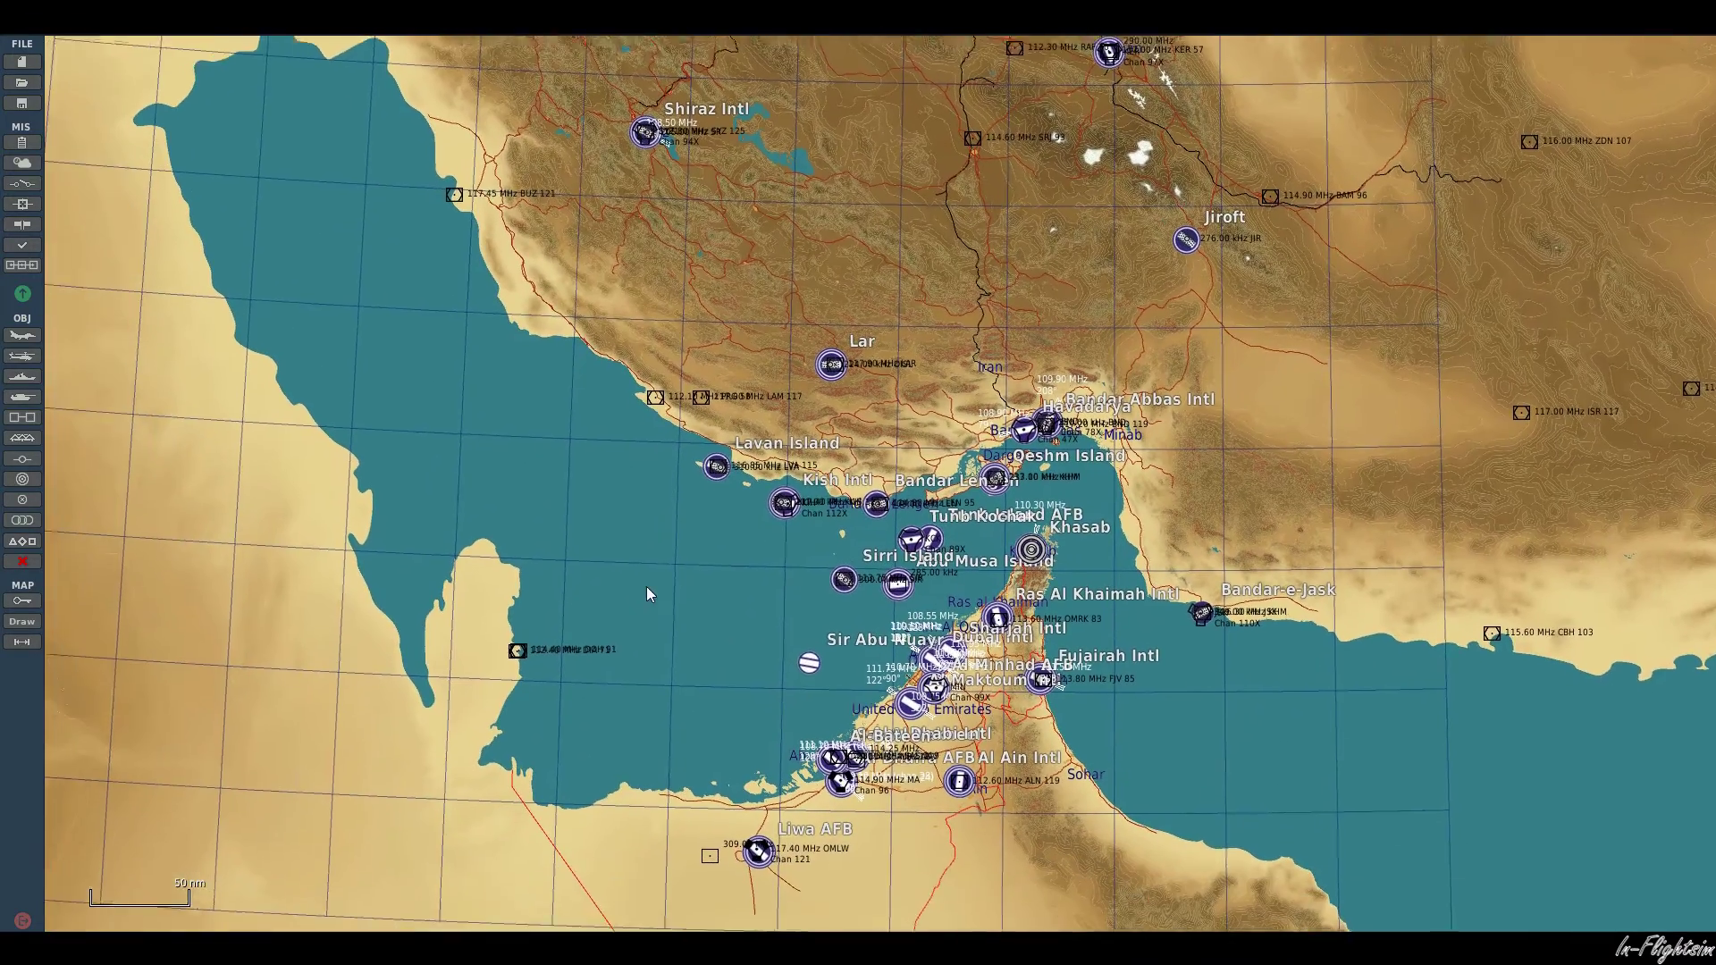
pyautogui.moveTo(647, 588); pyautogui.dragTo(649, 558)
pyautogui.moveTo(533, 433); pyautogui.dragTo(561, 474)
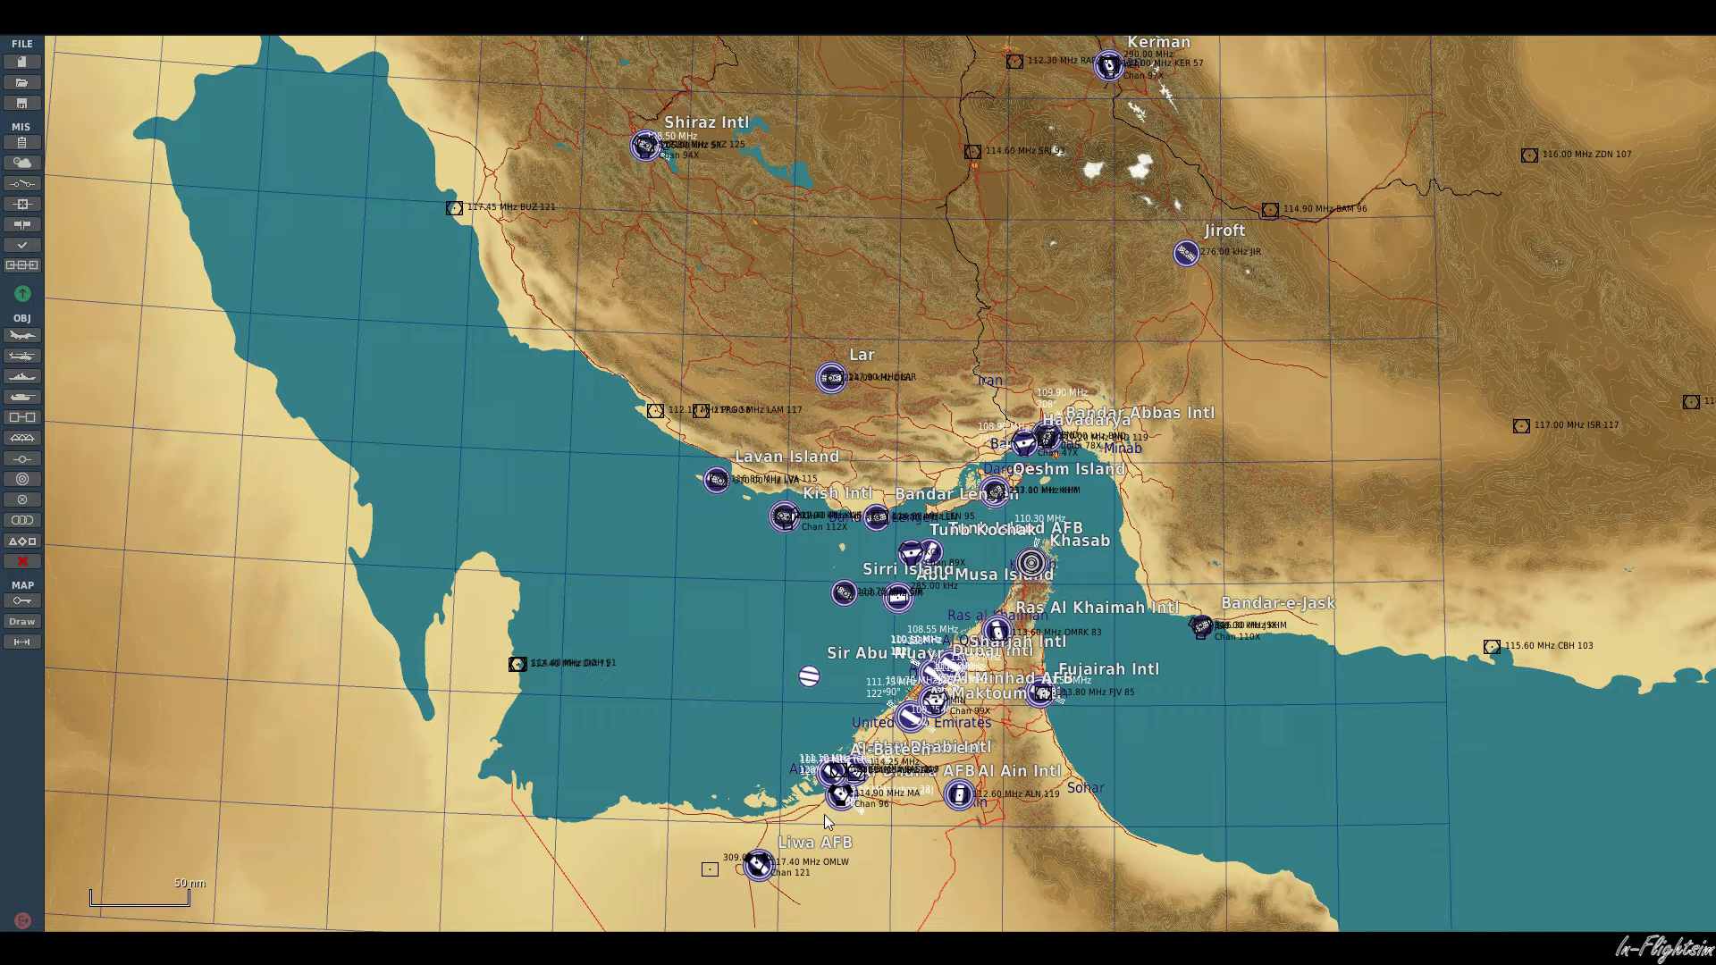
pyautogui.scroll(5, 838, 797)
pyautogui.scroll(-3, 849, 788)
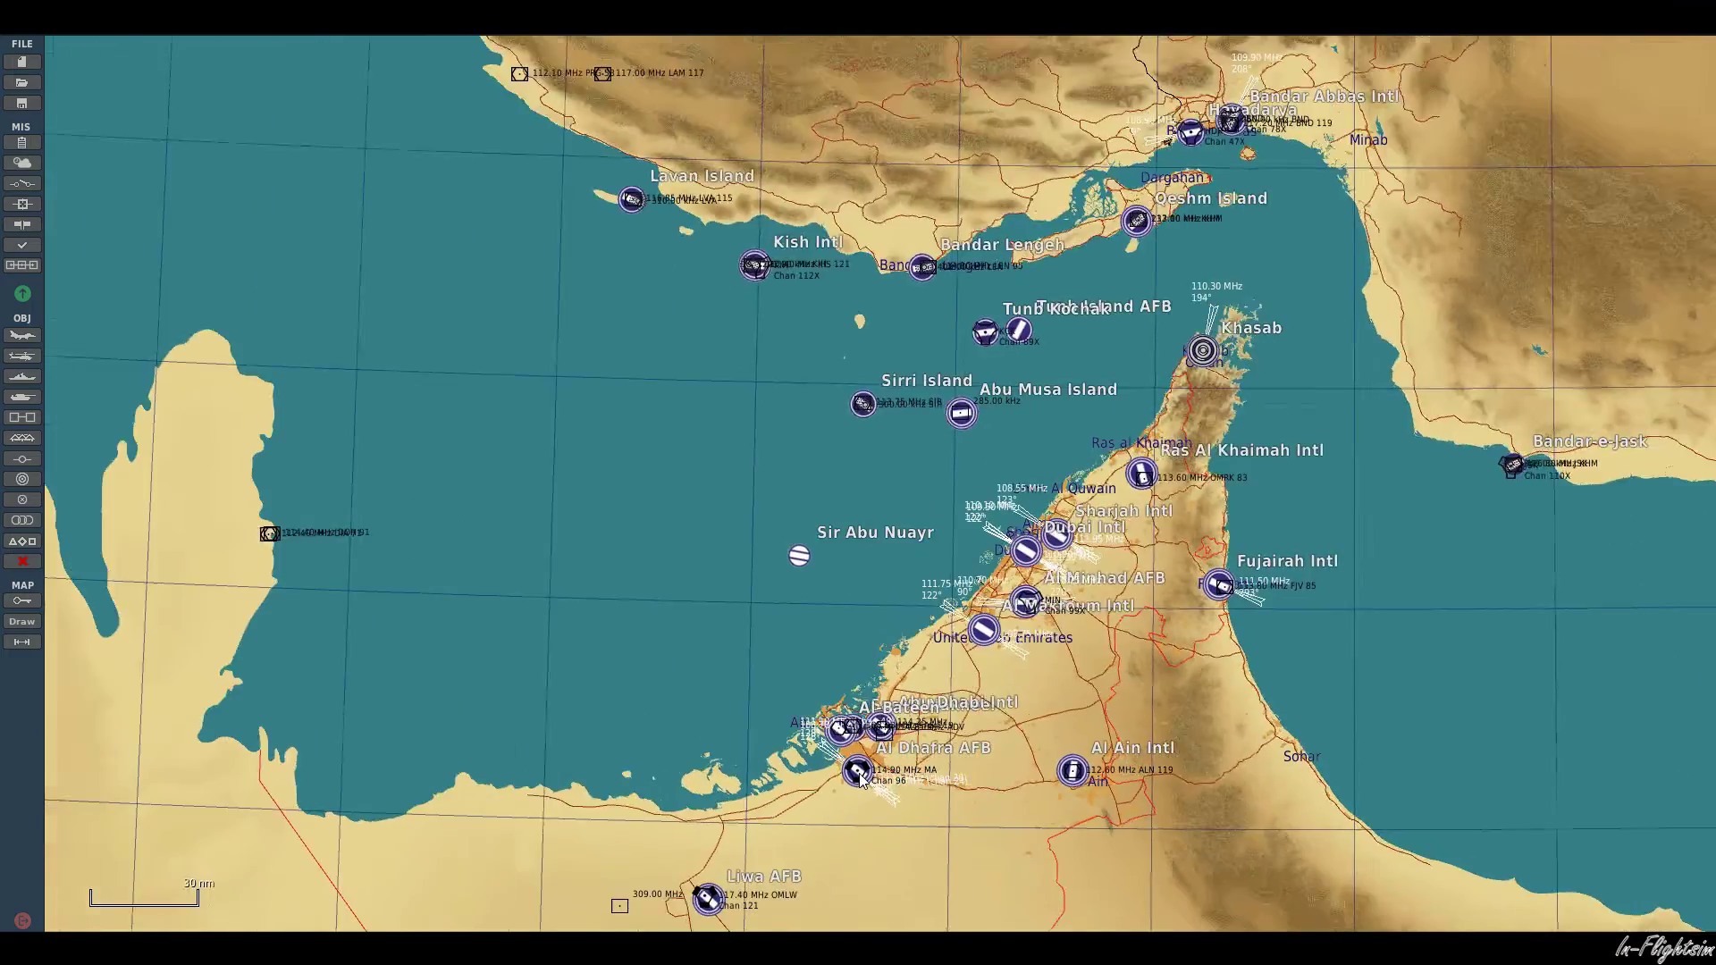
pyautogui.scroll(-2, 858, 775)
pyautogui.moveTo(304, 261); pyautogui.dragTo(277, 461)
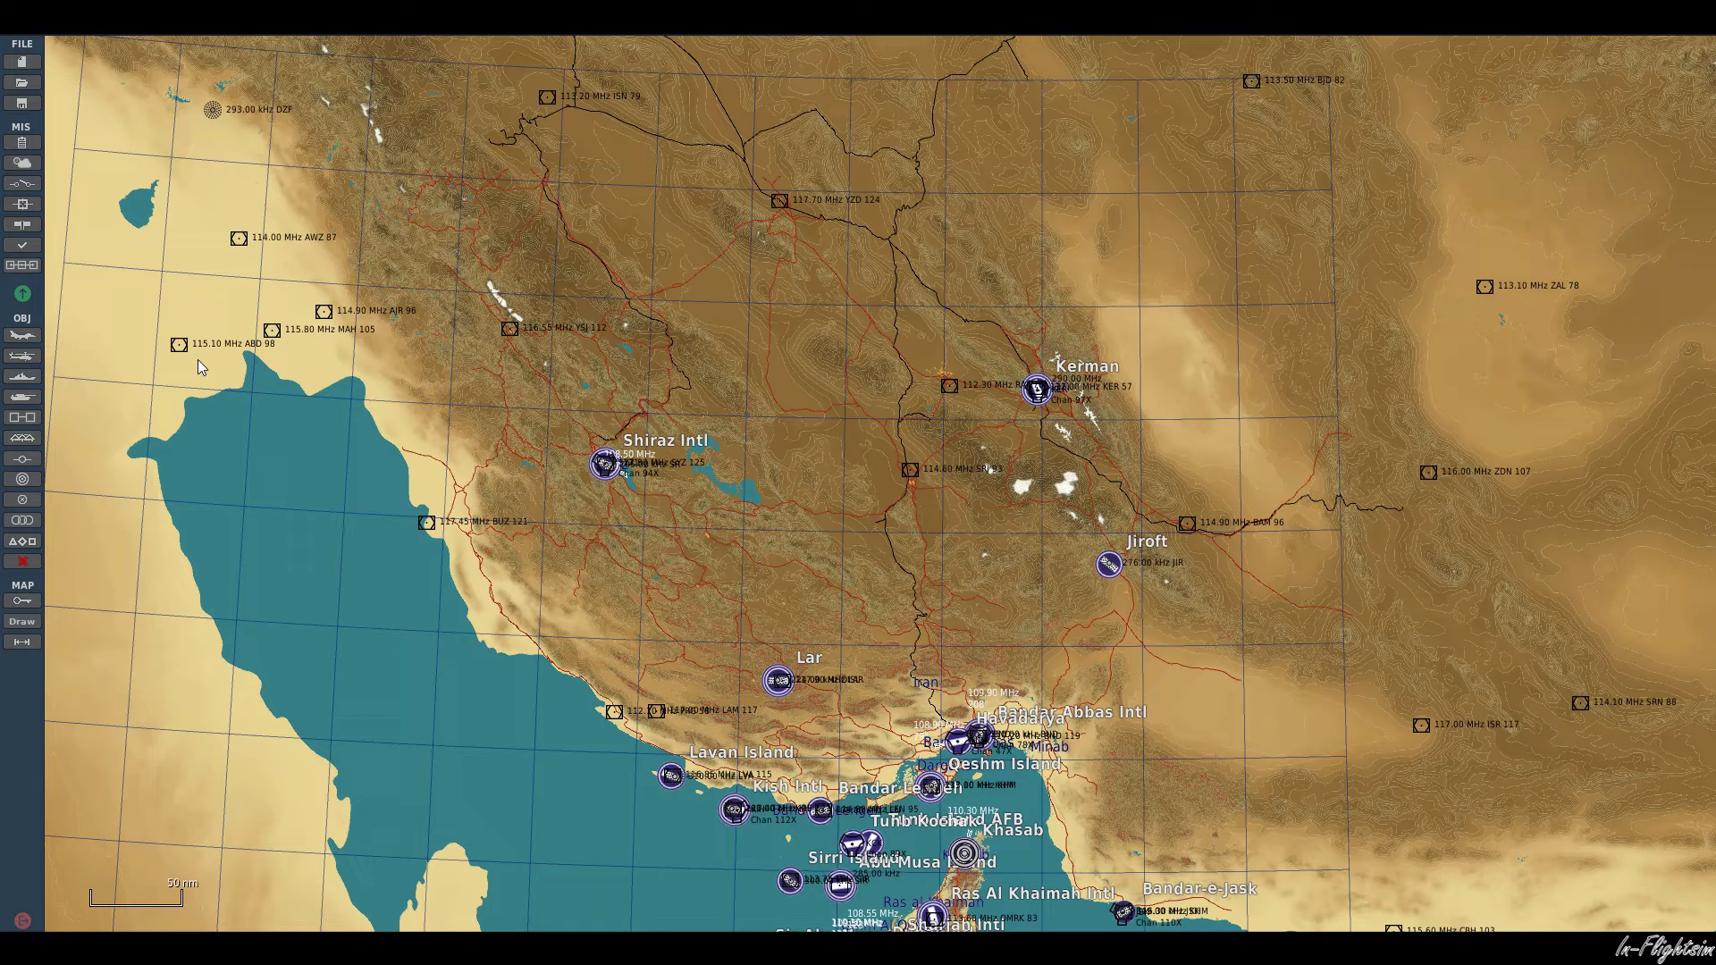
pyautogui.moveTo(137, 337); pyautogui.dragTo(138, 290)
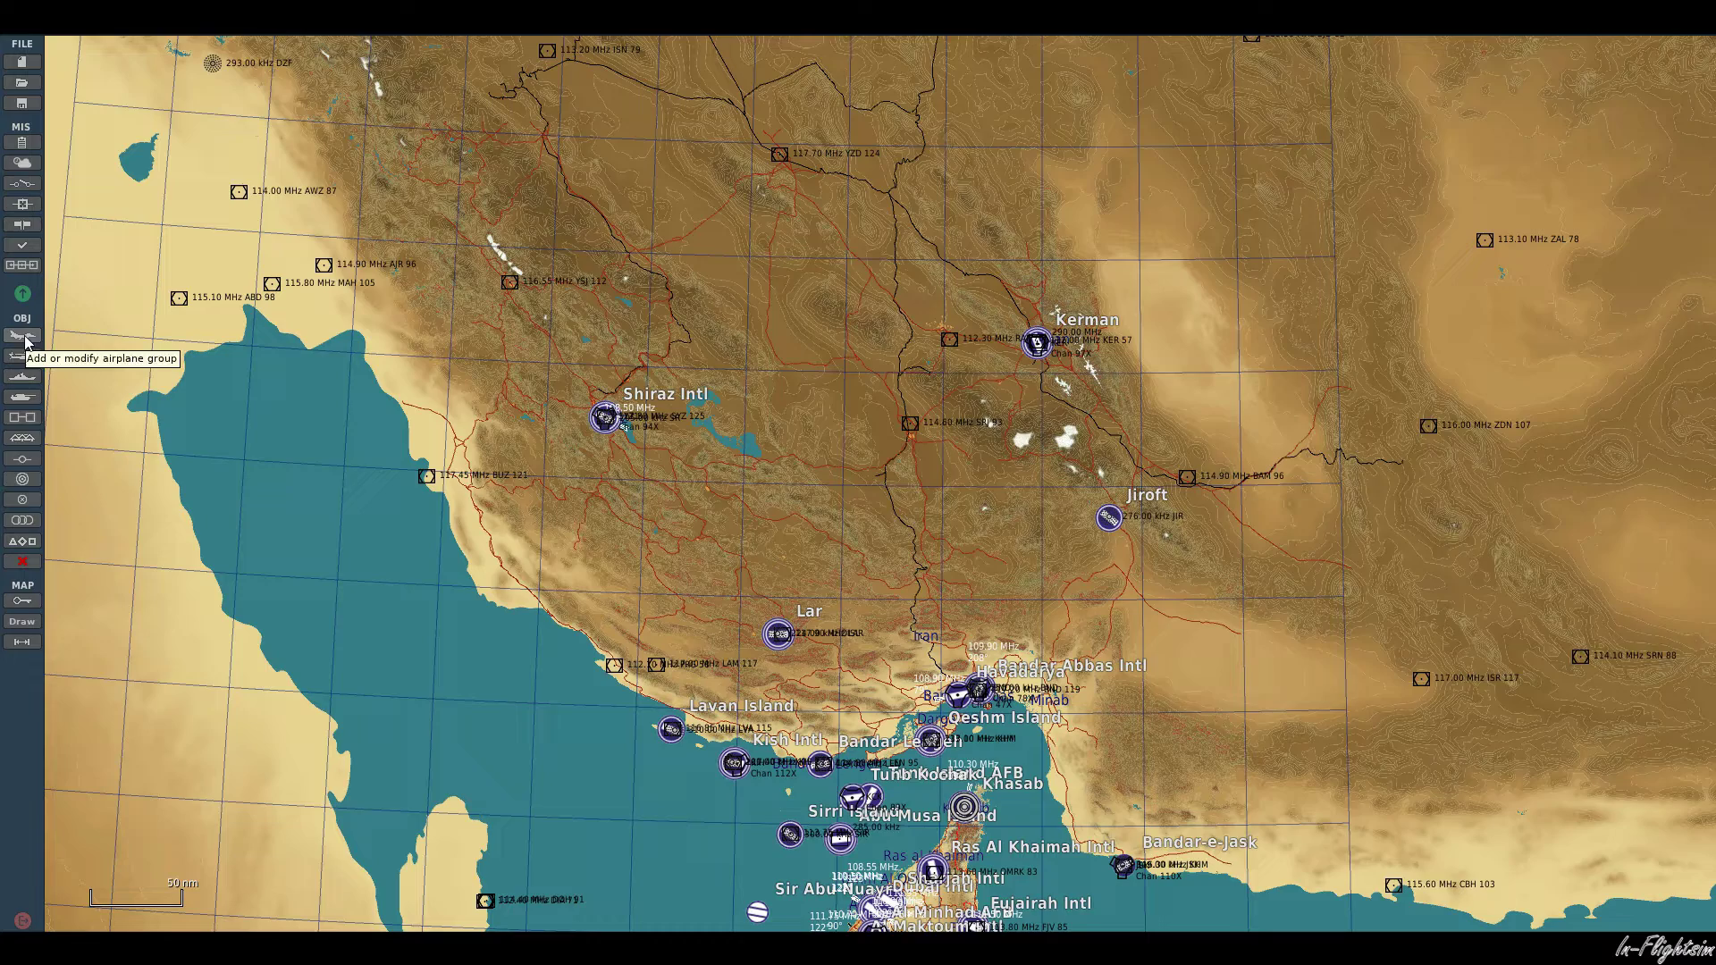
# - Place New Trigger Zone-1 on the northern gulf coast
pyautogui.click(23, 501)
pyautogui.scroll(3, 125, 340)
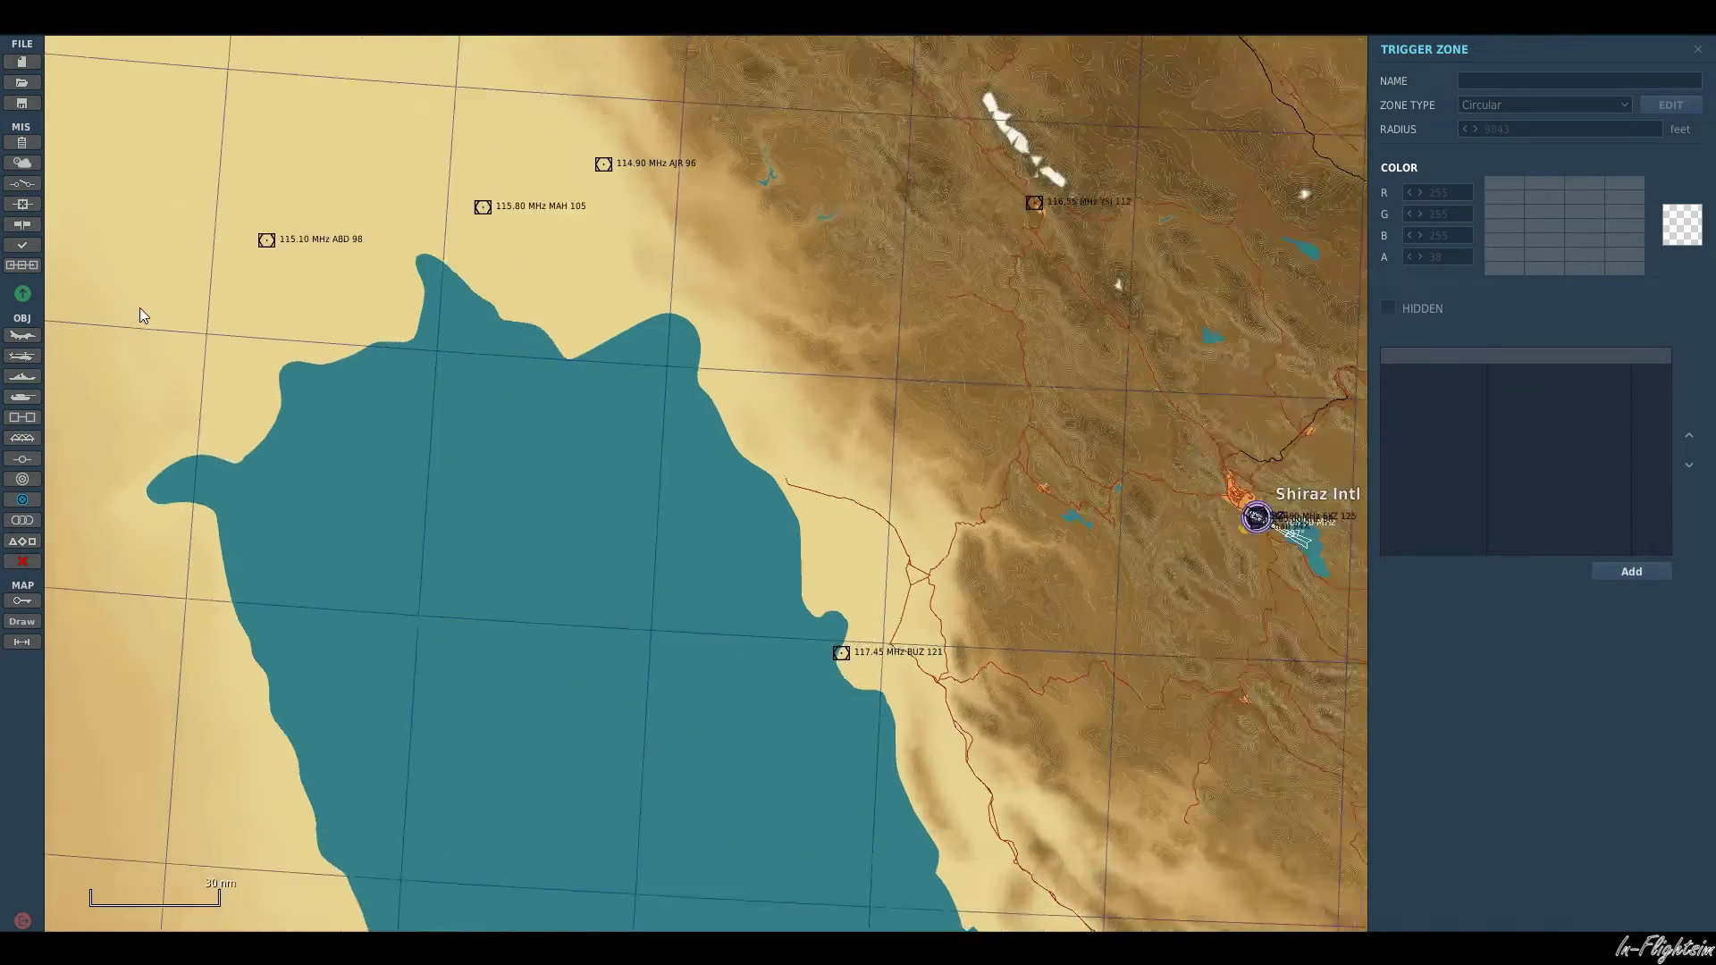
pyautogui.click(340, 356)
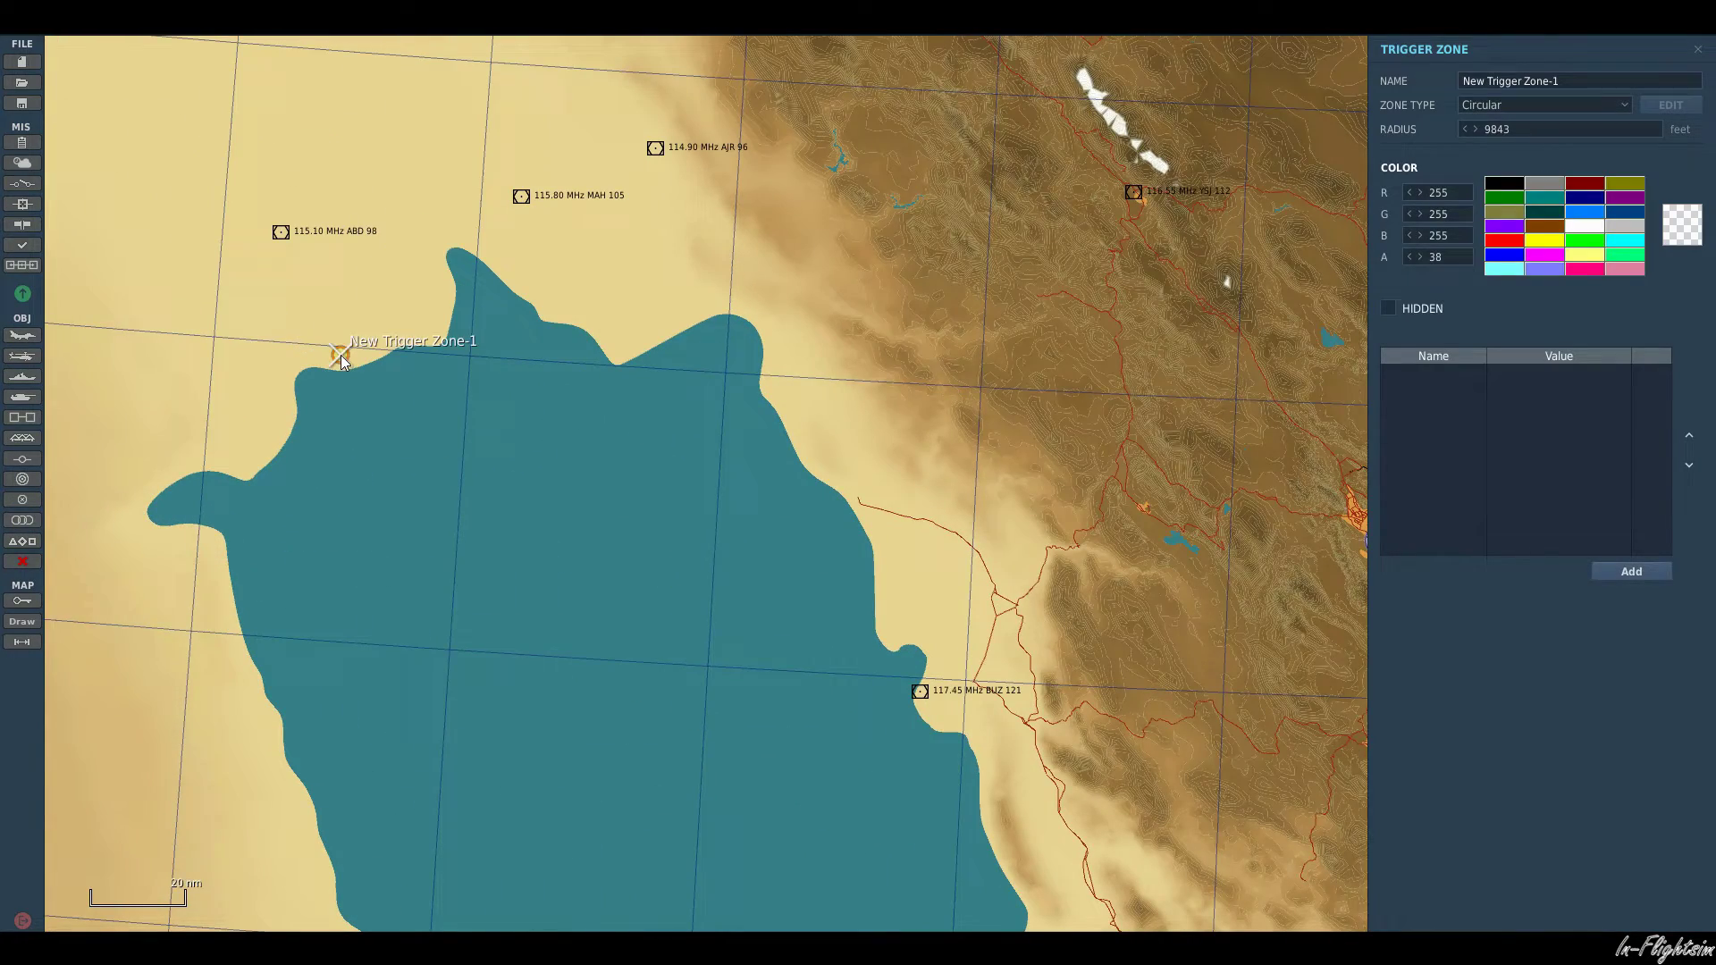
pyautogui.moveTo(353, 511); pyautogui.dragTo(411, 541, button='right')
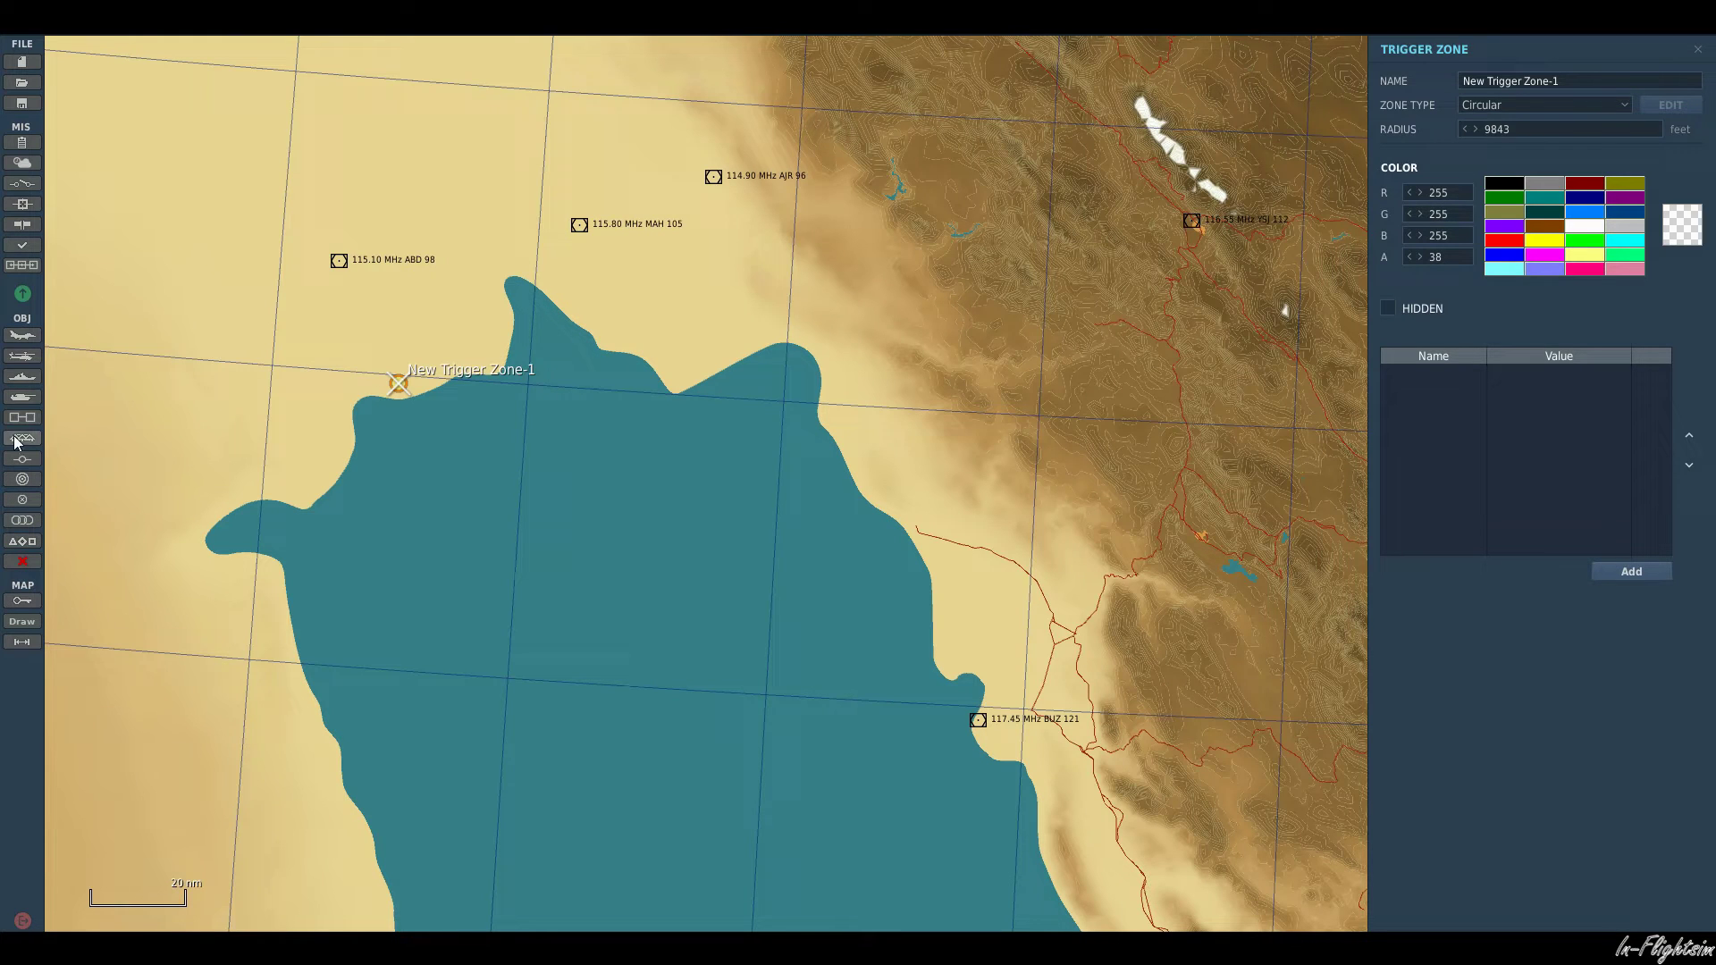
# - Add an airplane group over the gulf water and set its type to F-16CM bl.50
pyautogui.click(13, 338)
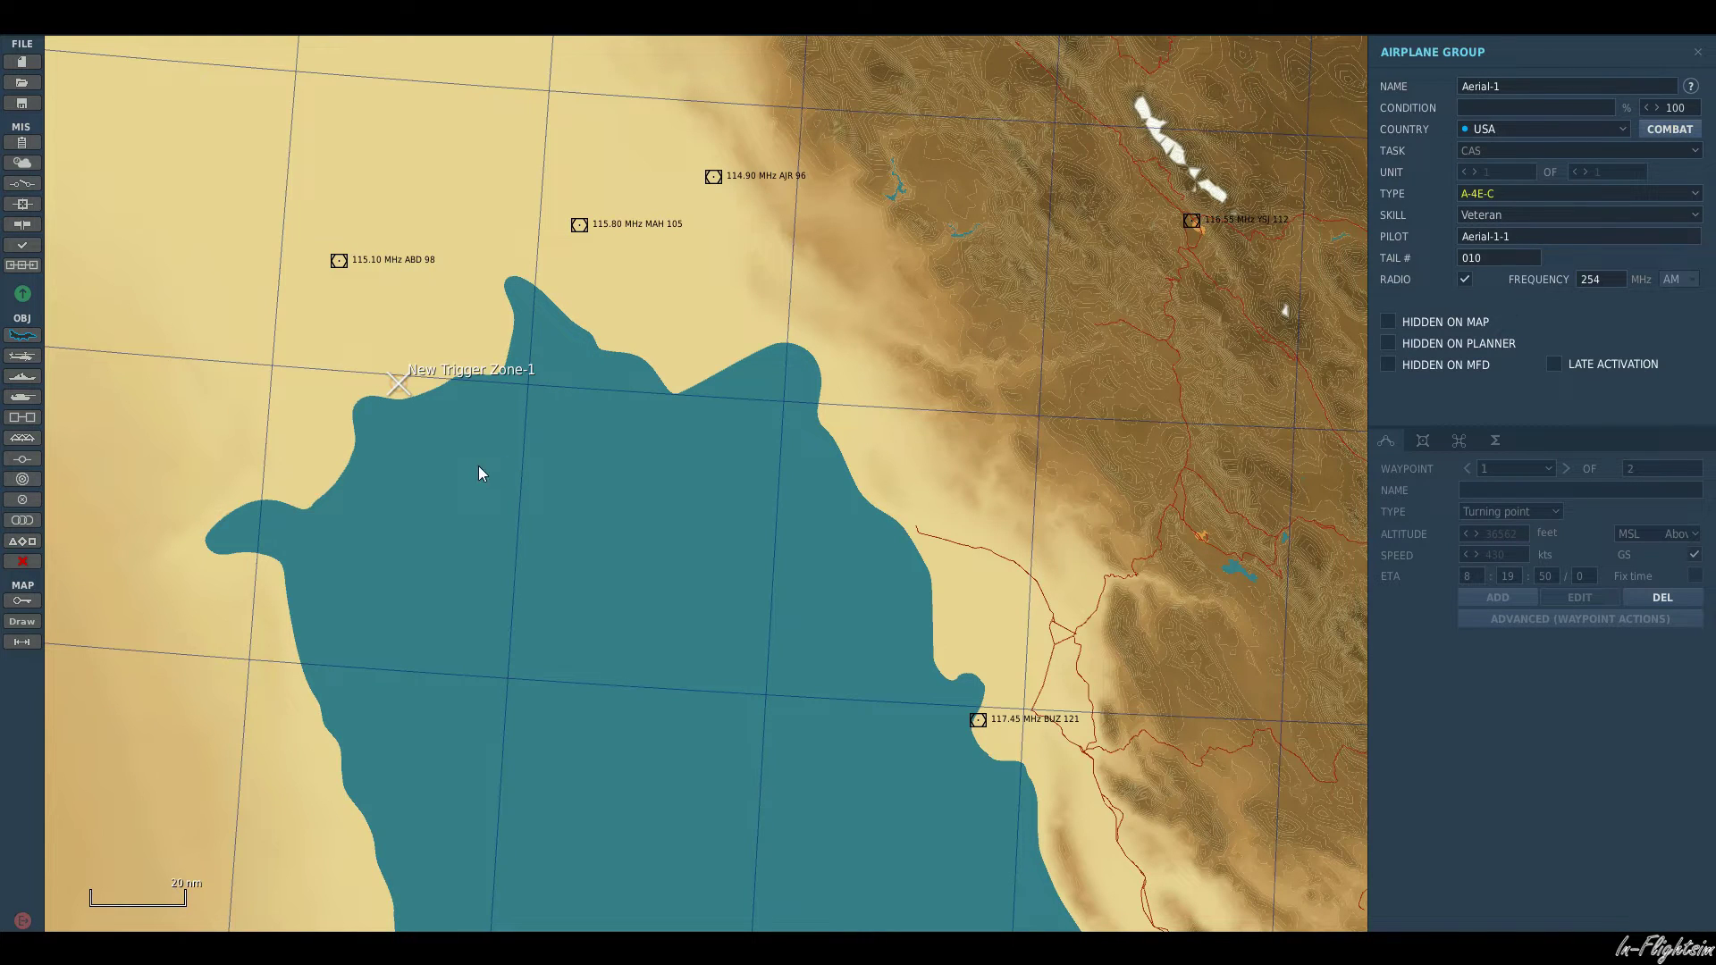
pyautogui.click(441, 463)
pyautogui.click(1502, 193)
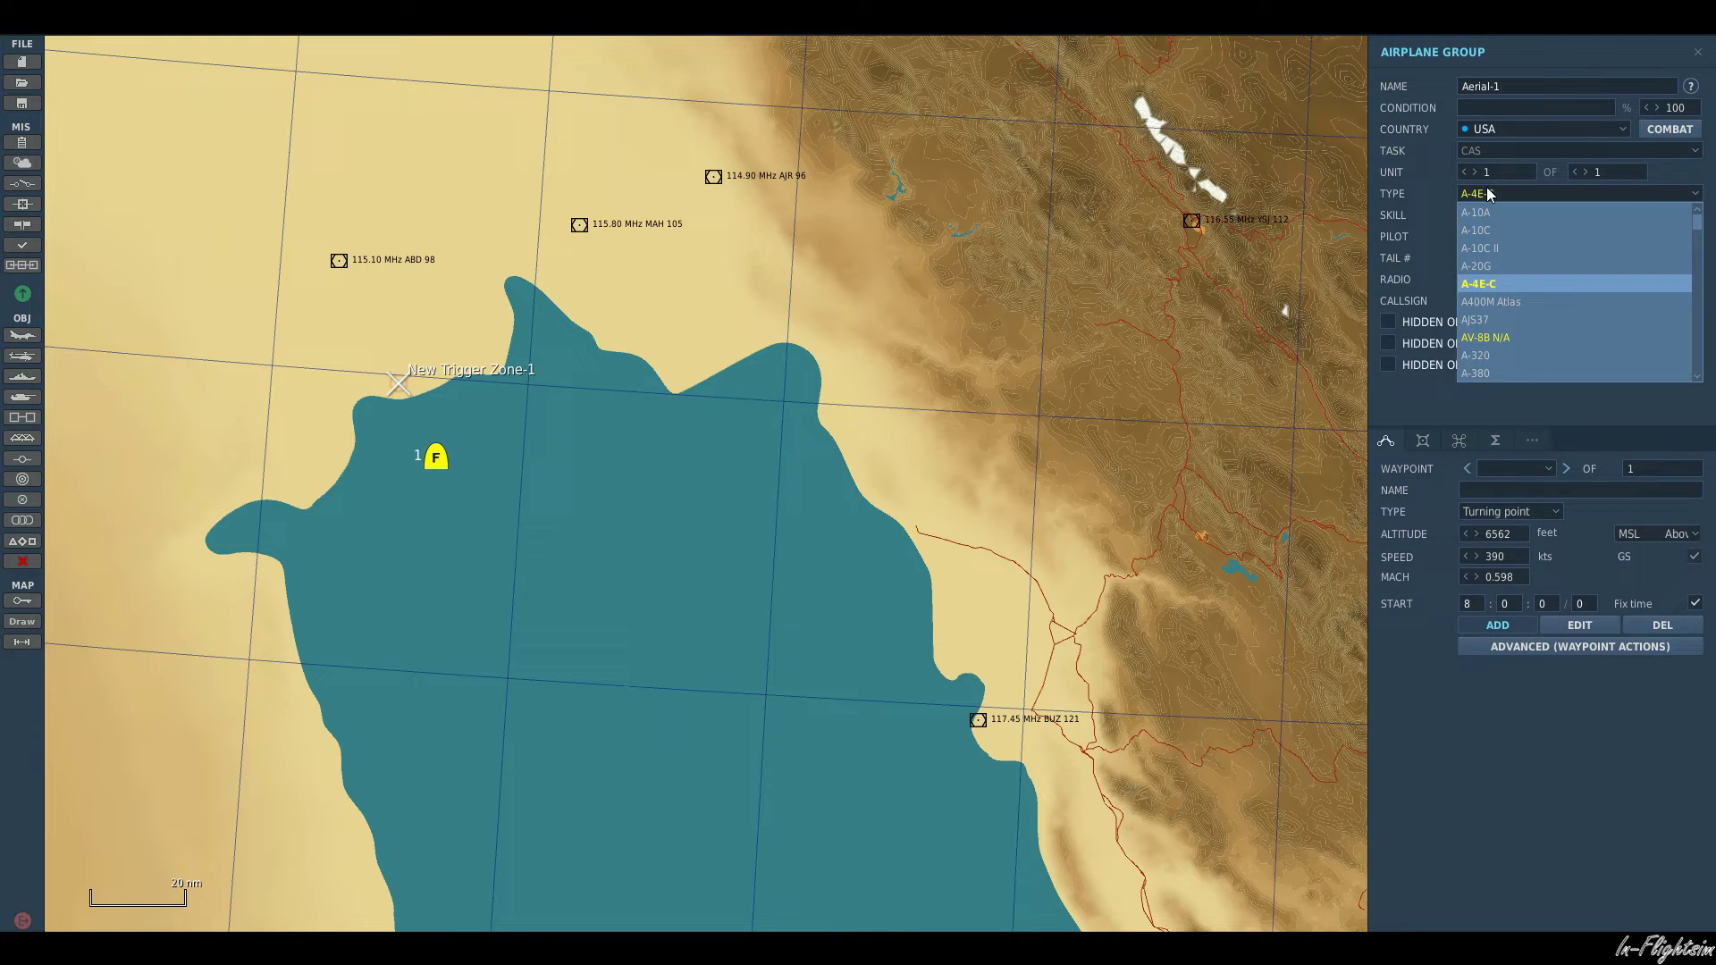
pyautogui.scroll(-10, 1535, 332)
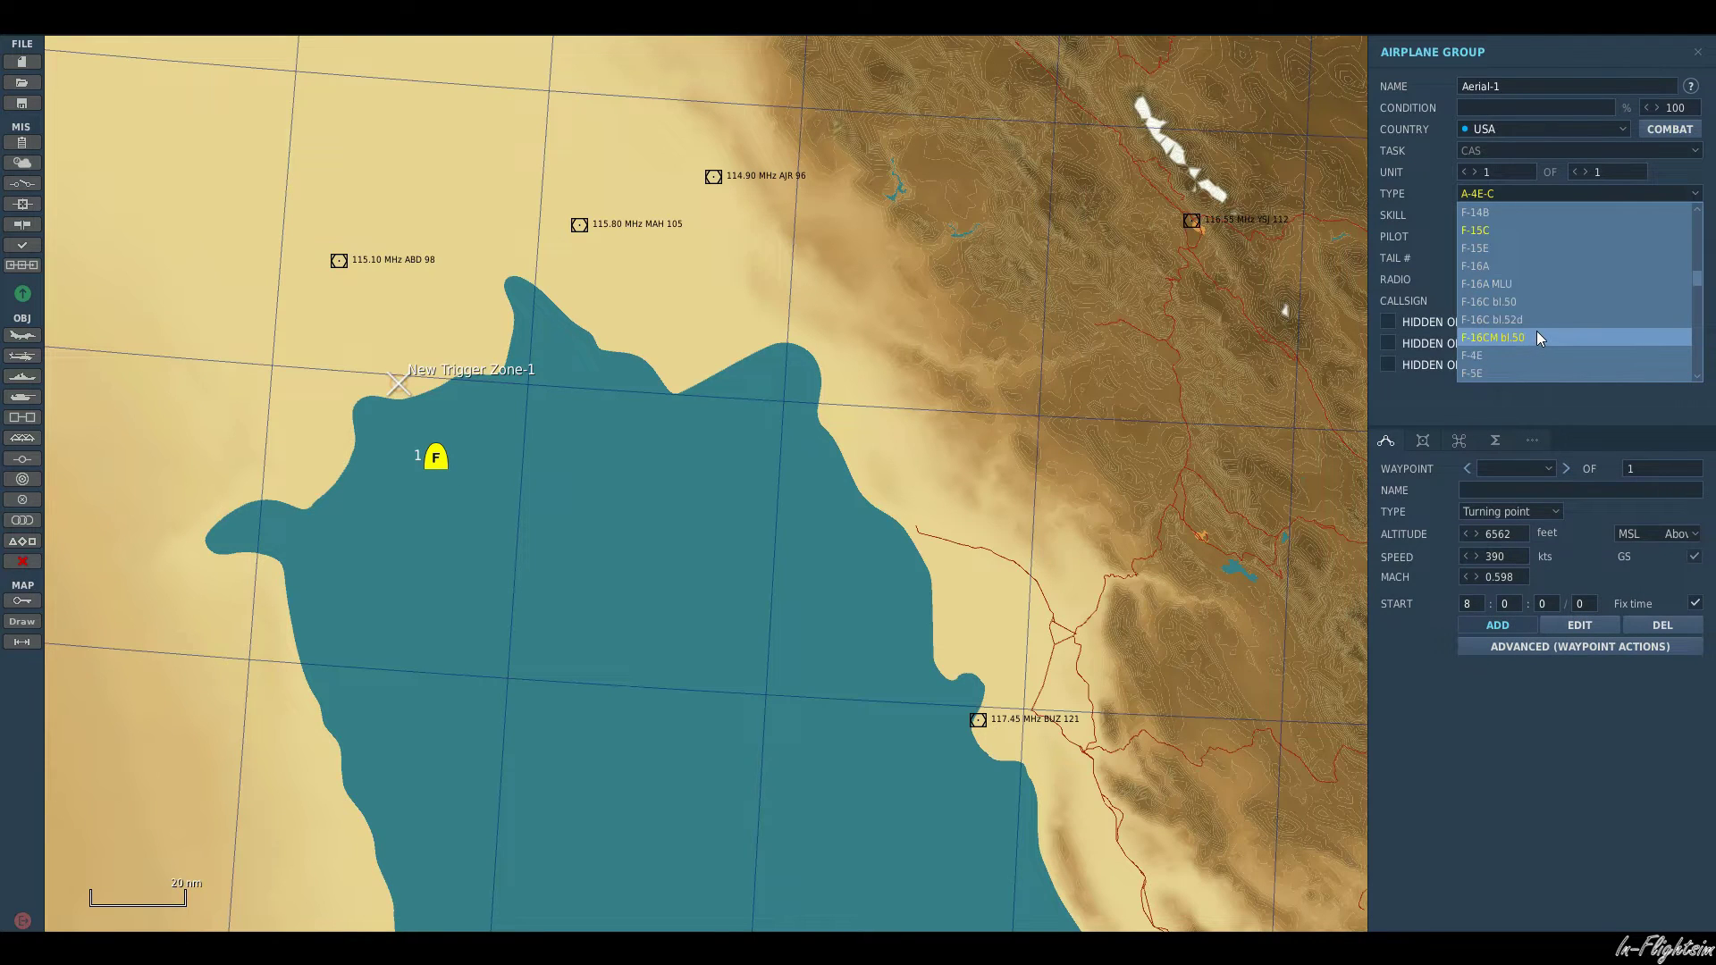
pyautogui.click(1536, 331)
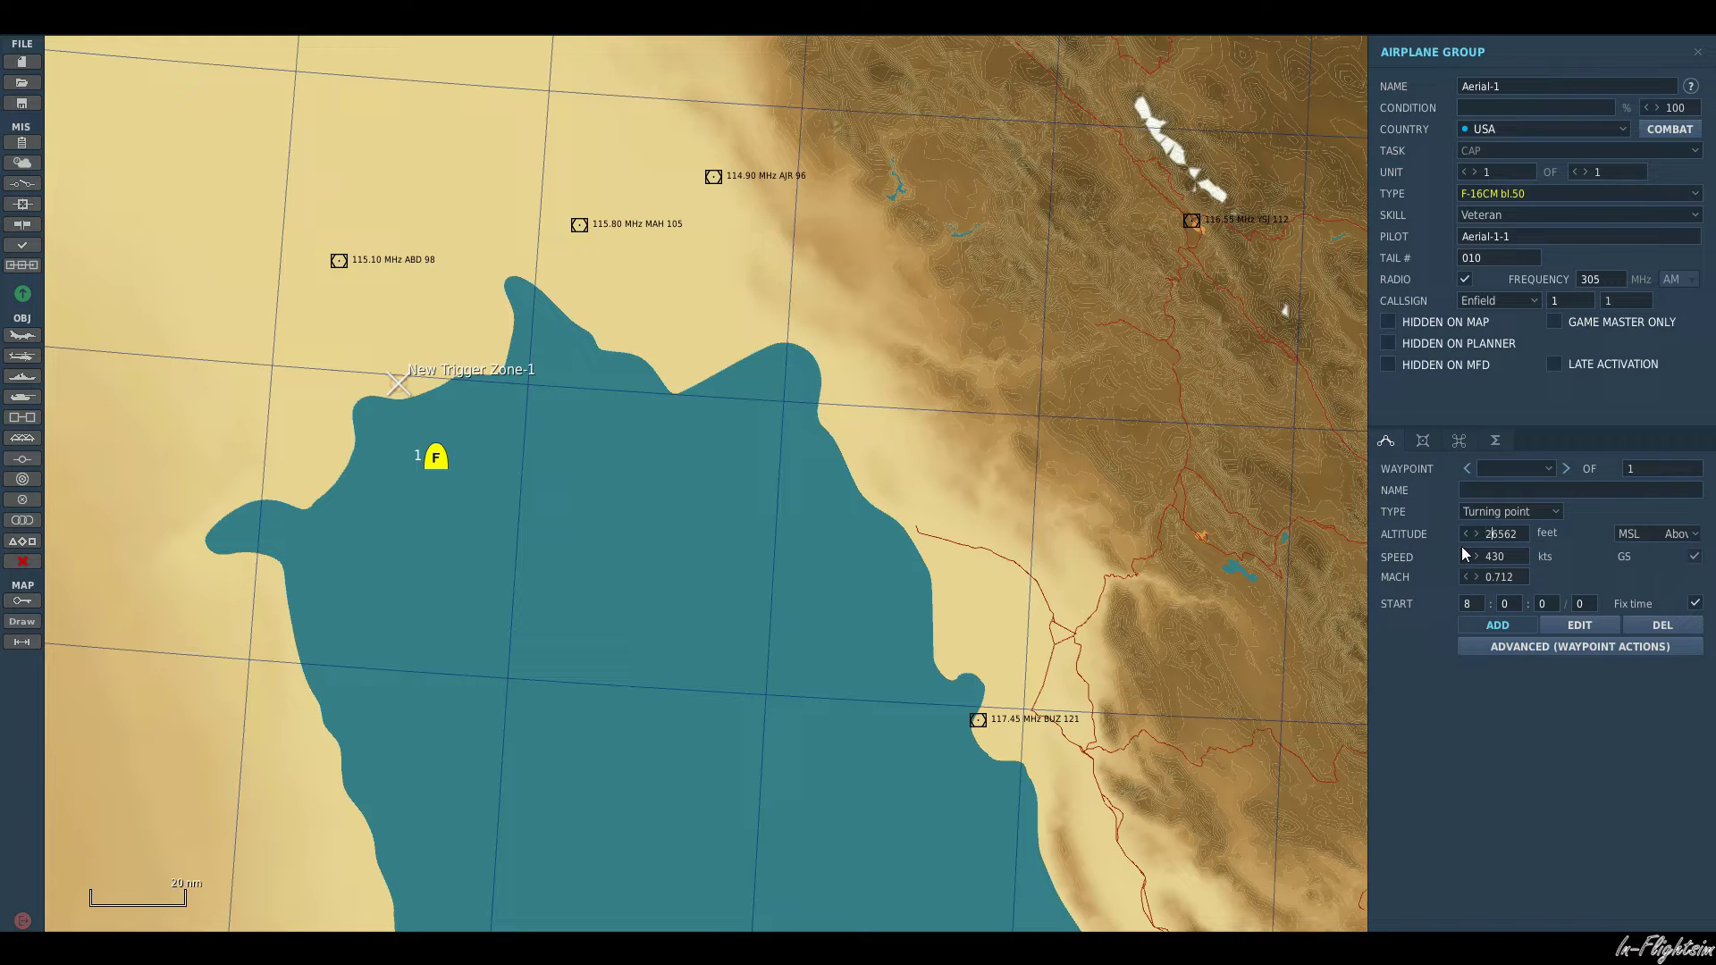
pyautogui.click(1433, 444)
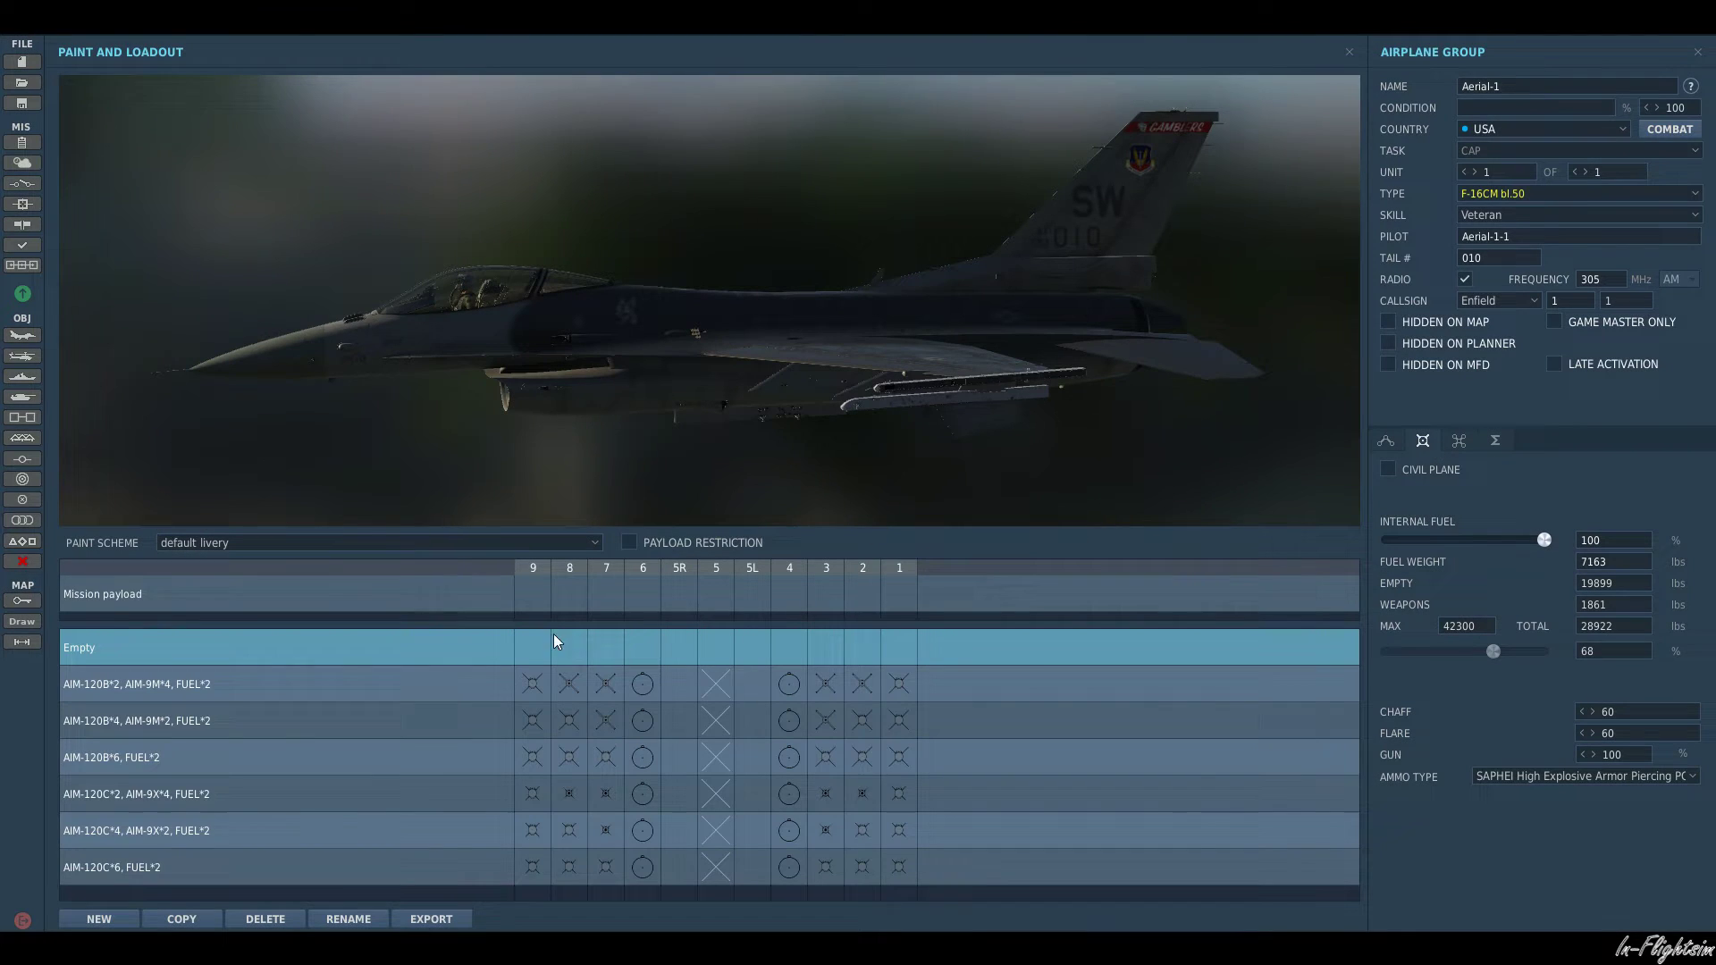
# - Give the F-16 group the AIM-120B*2, AIM-9M*4, FUEL*2 payload
pyautogui.click(463, 683)
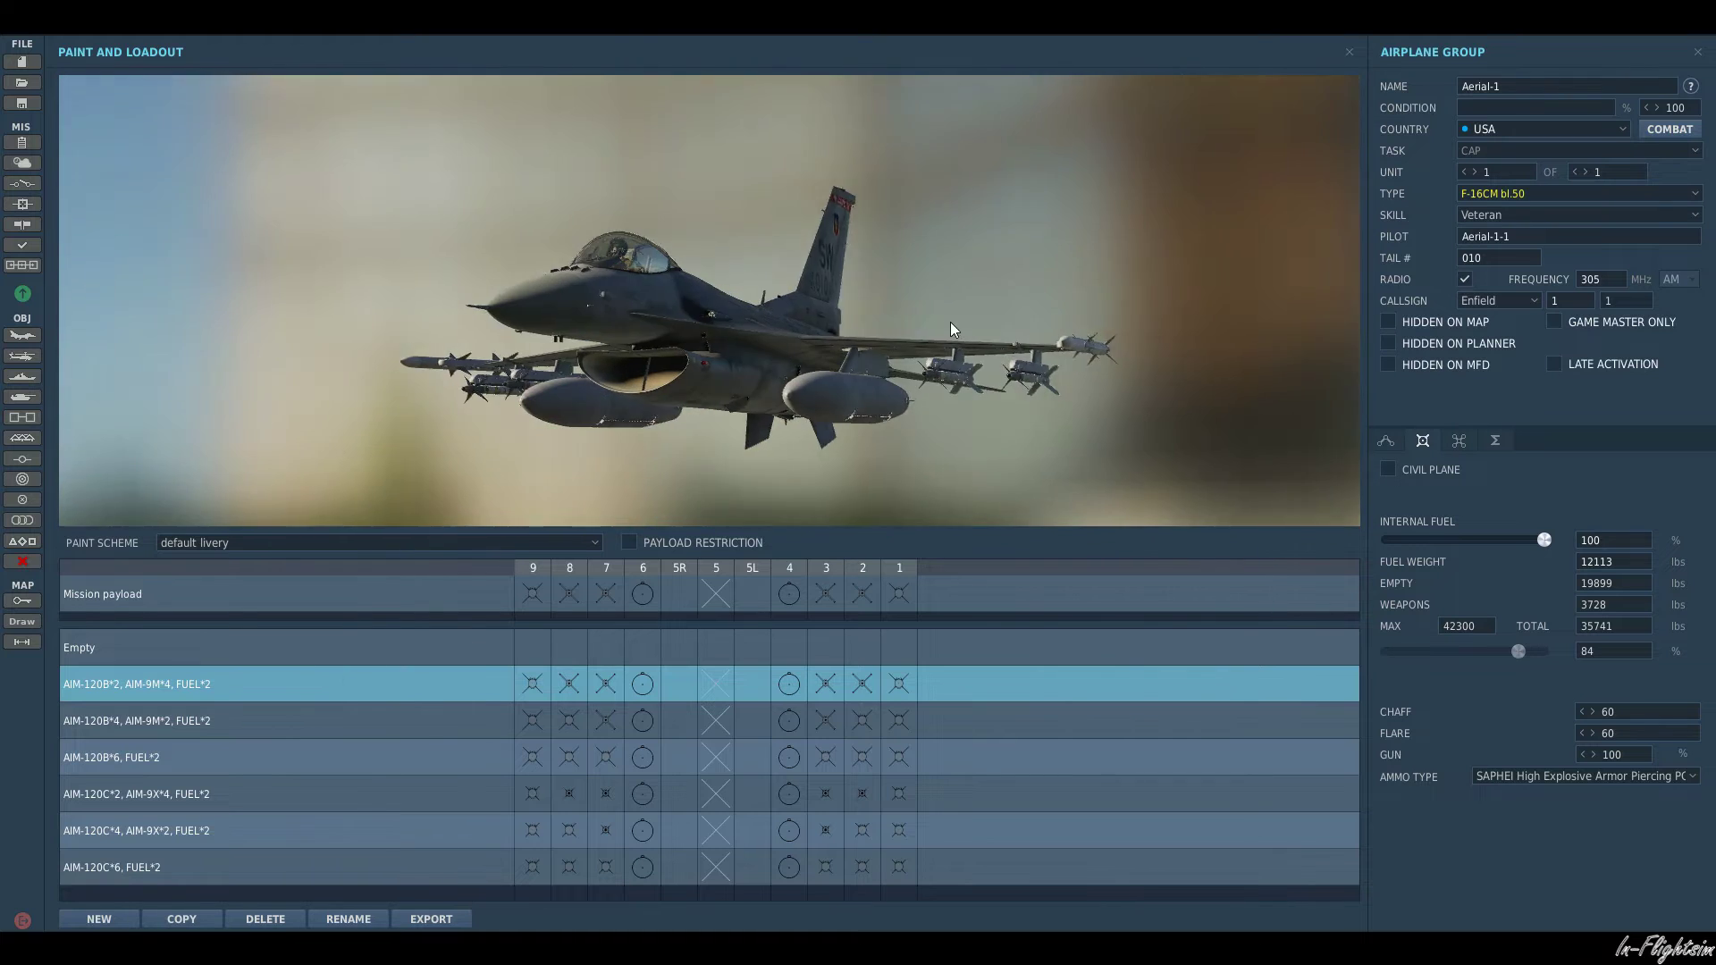
pyautogui.click(1349, 52)
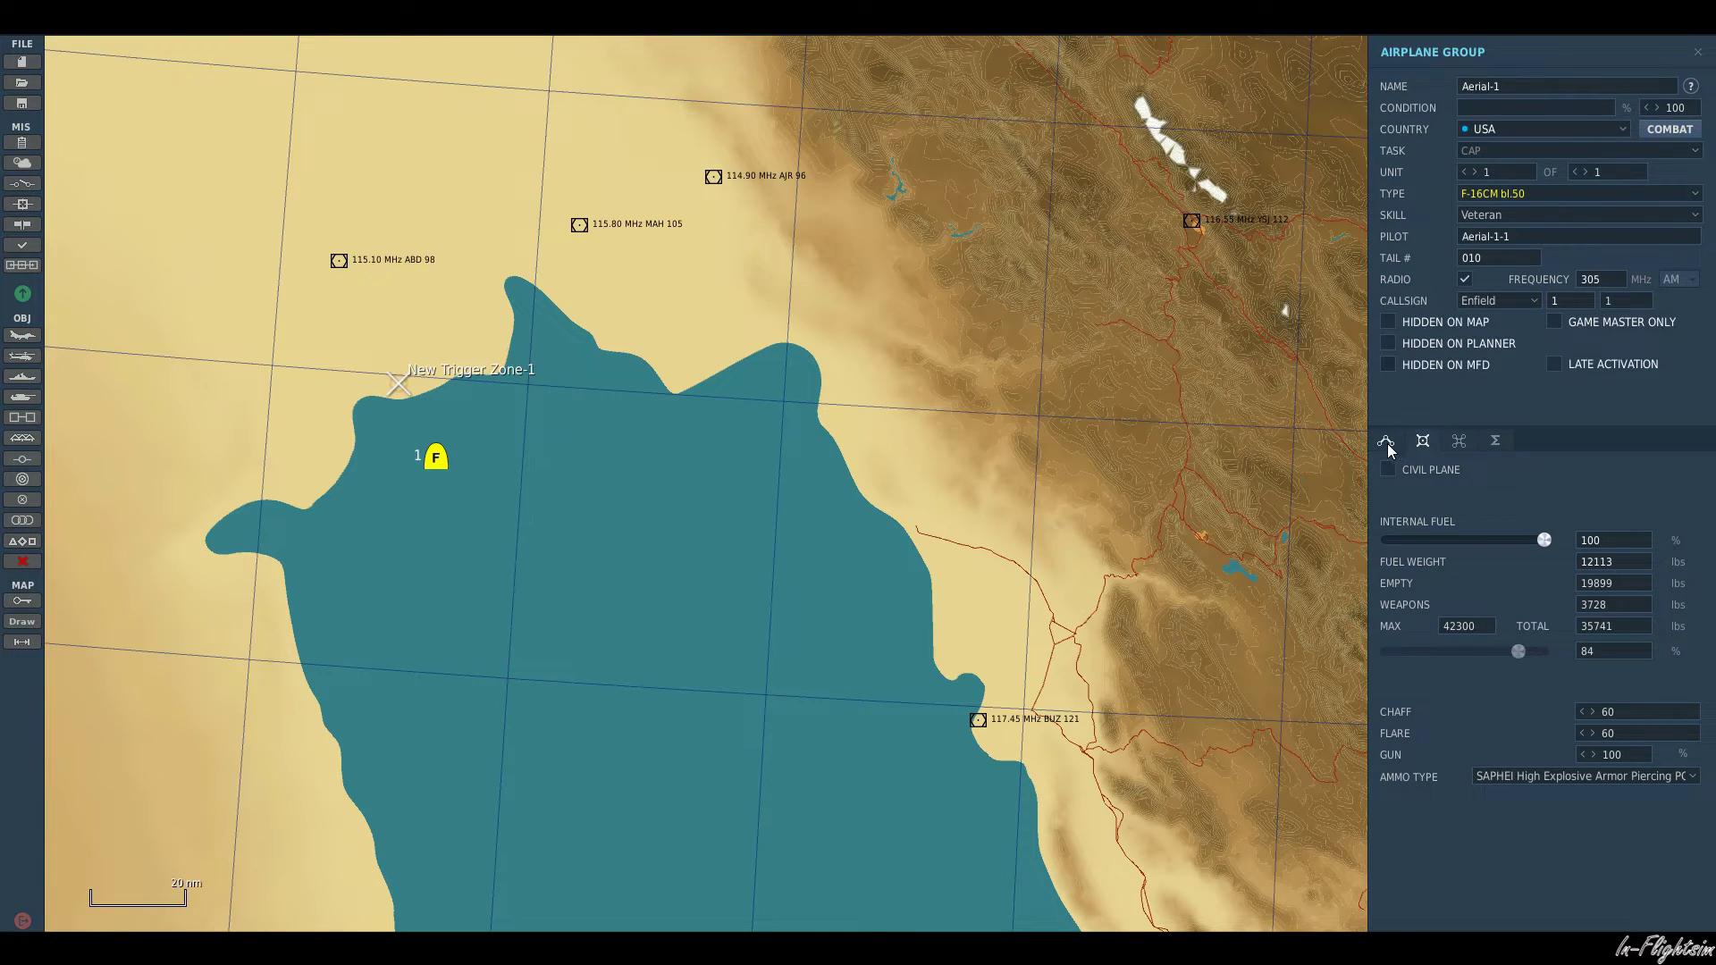
pyautogui.click(1386, 441)
# - Add a route waypoint on New Trigger Zone-1 for the F-16 group
pyautogui.click(1499, 625)
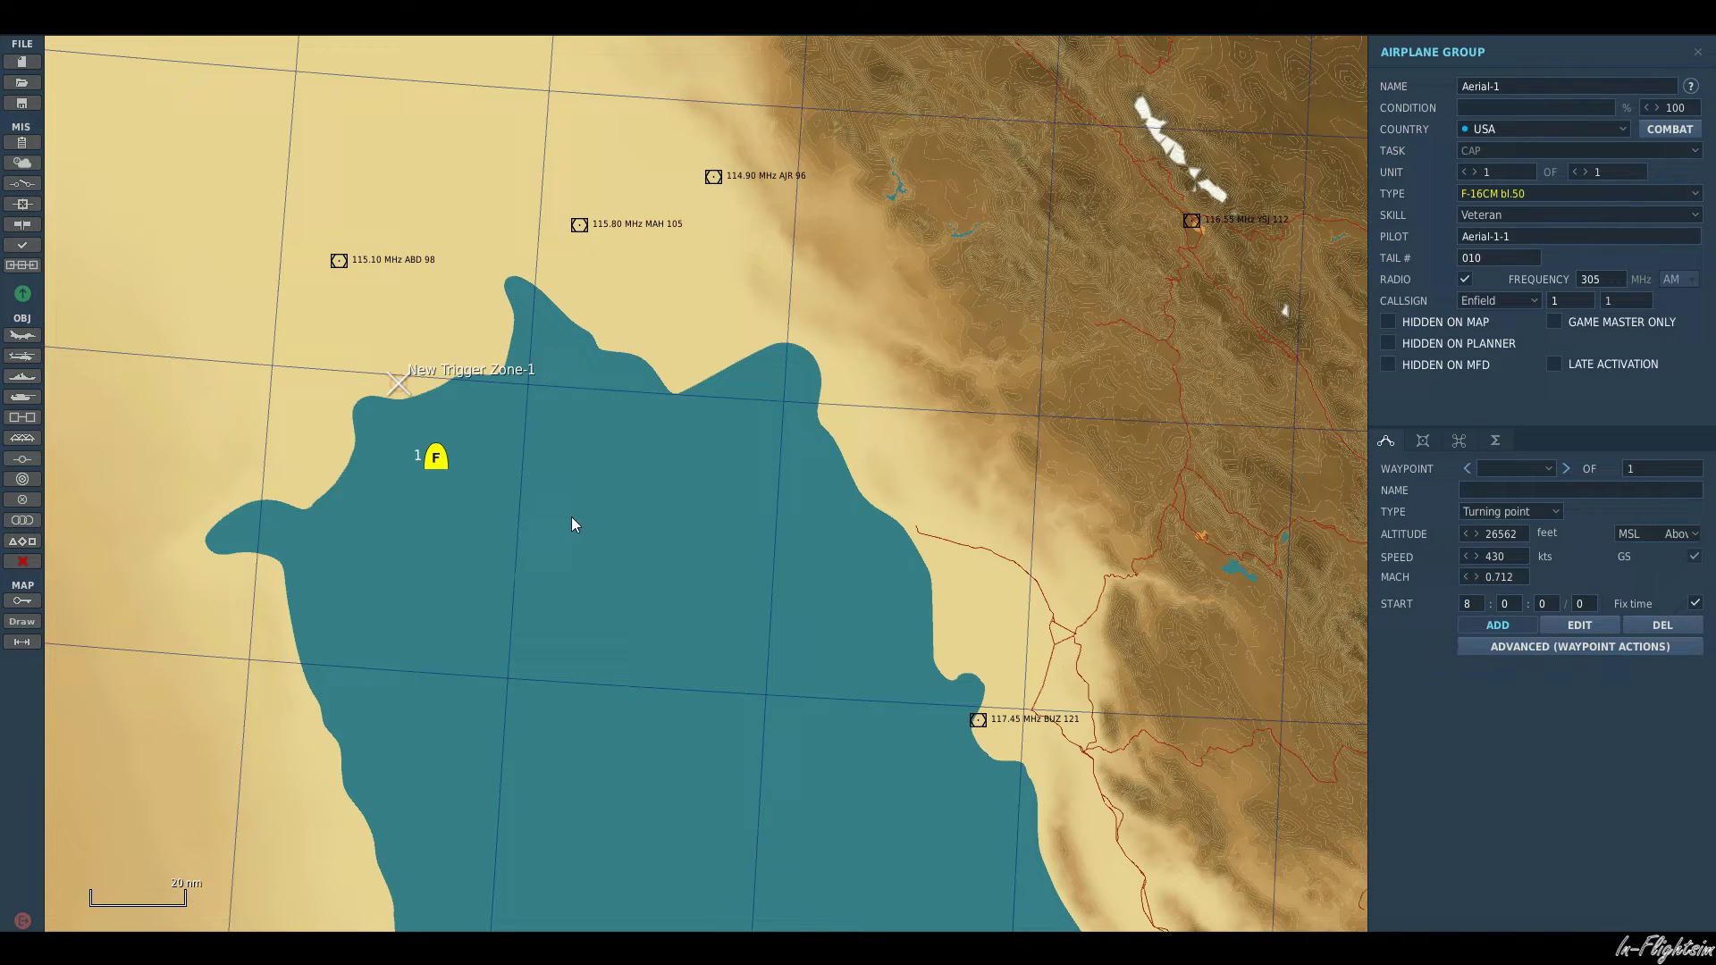
pyautogui.scroll(2, 393, 421)
pyautogui.click(404, 354)
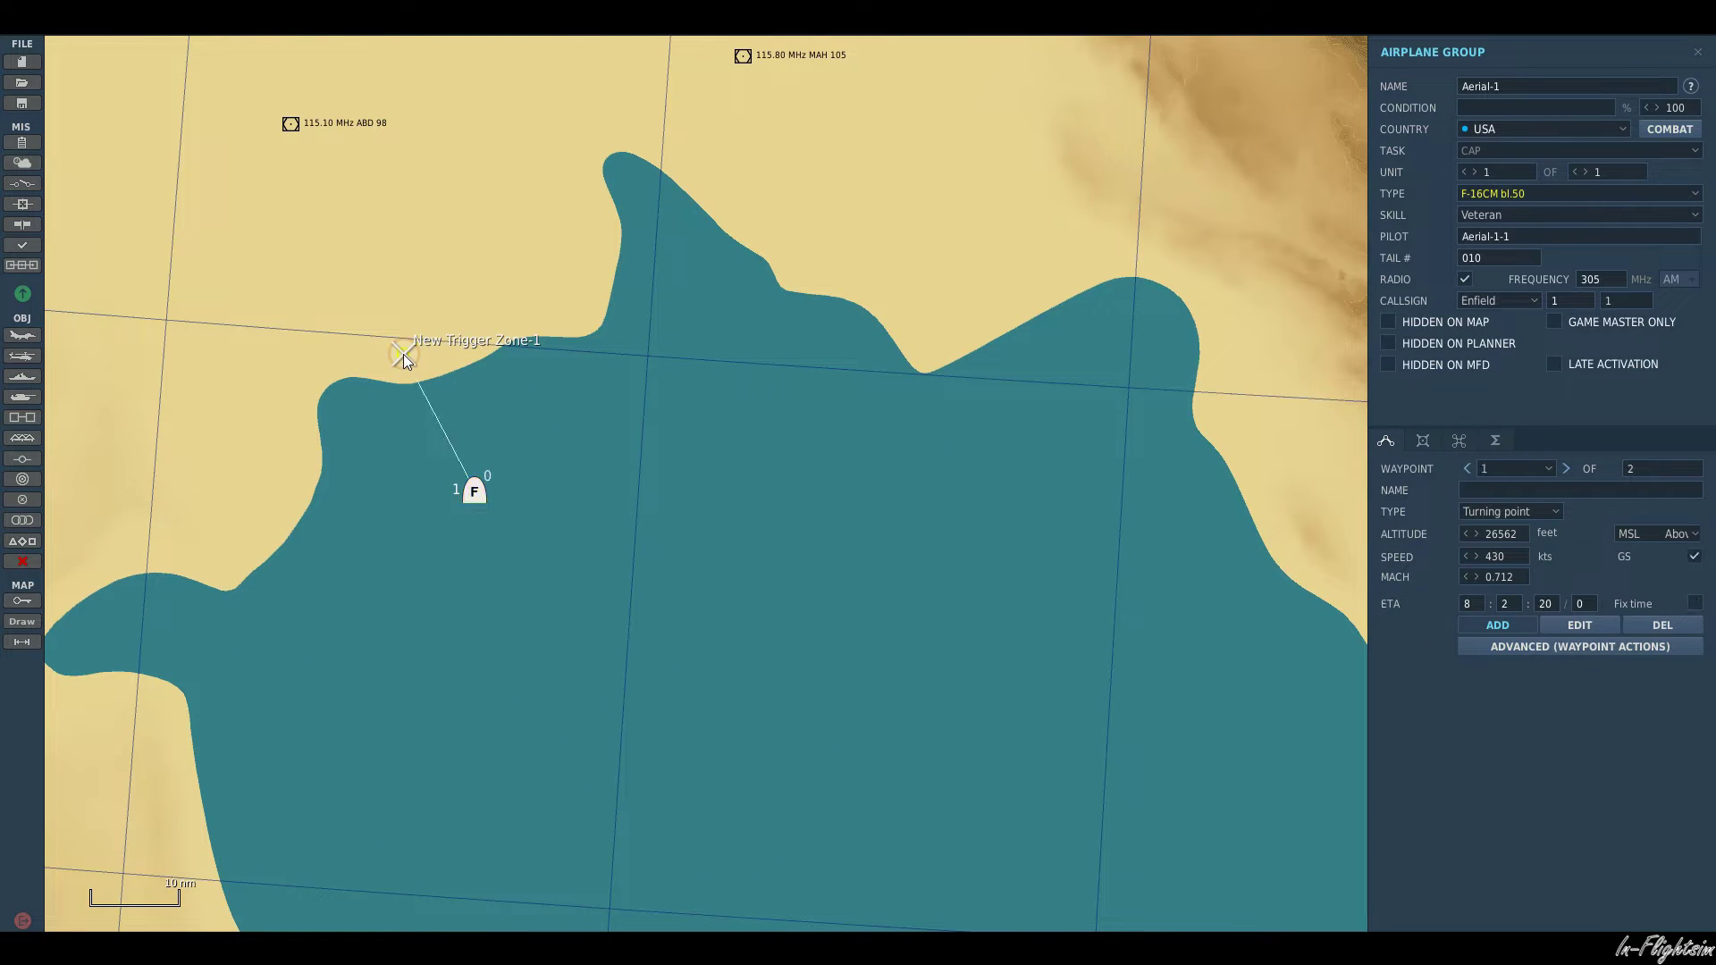
pyautogui.click(603, 393)
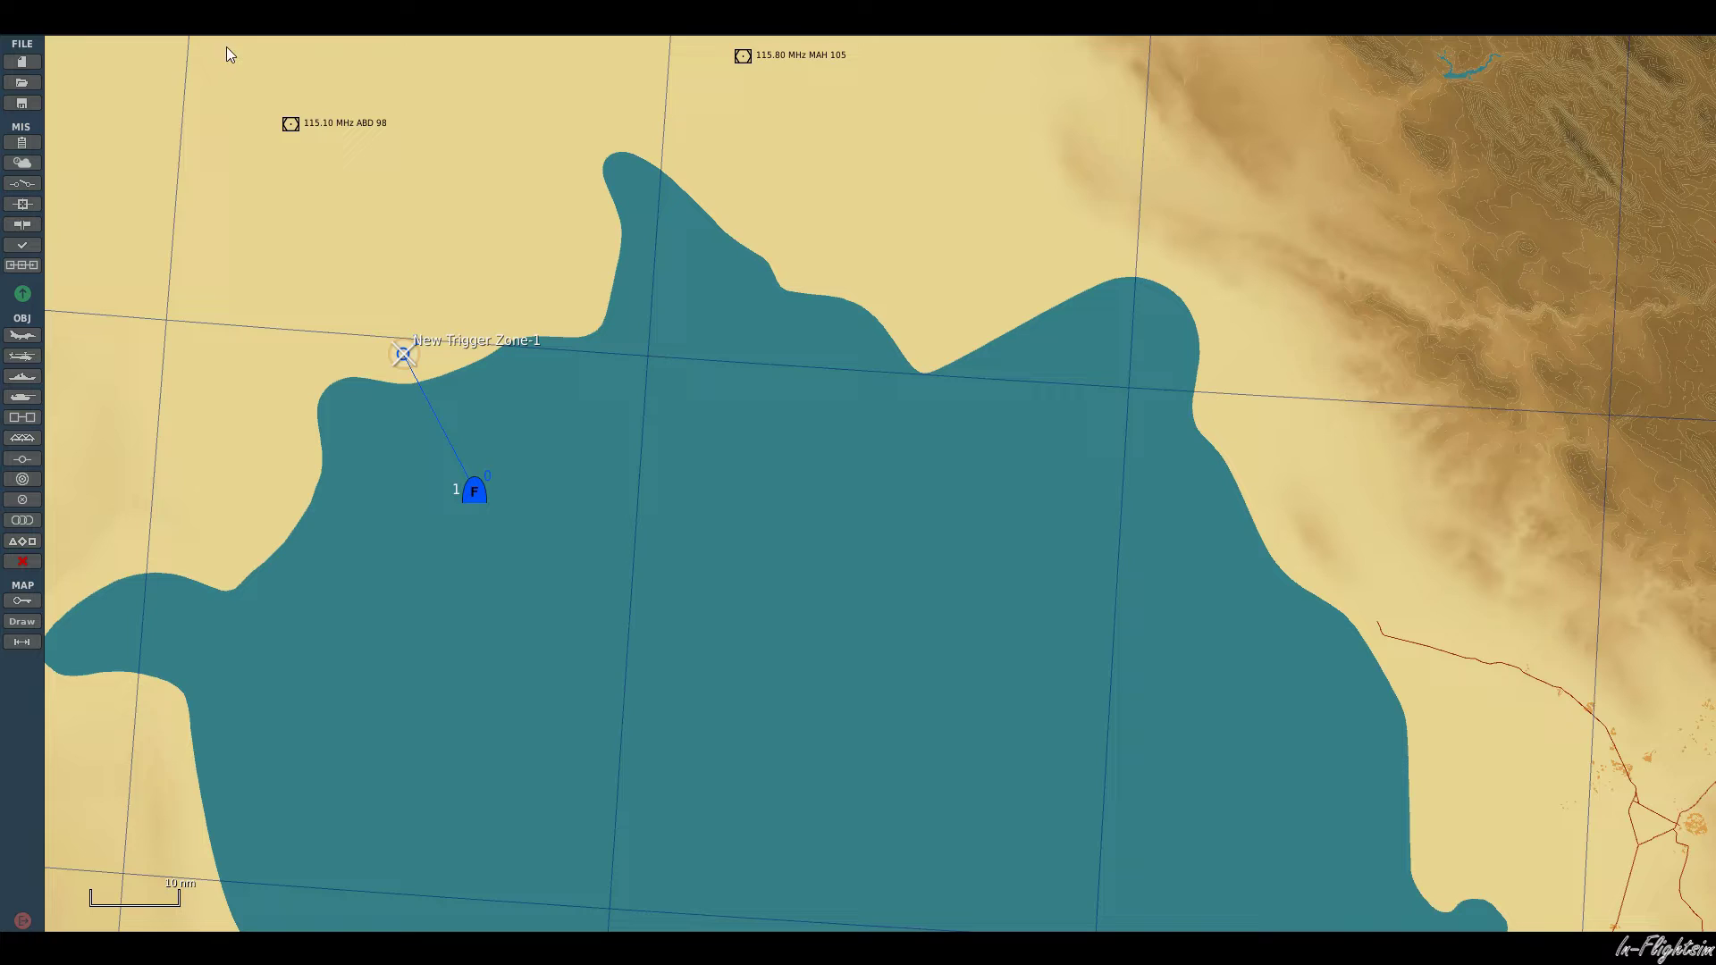
pyautogui.click(175, 16)
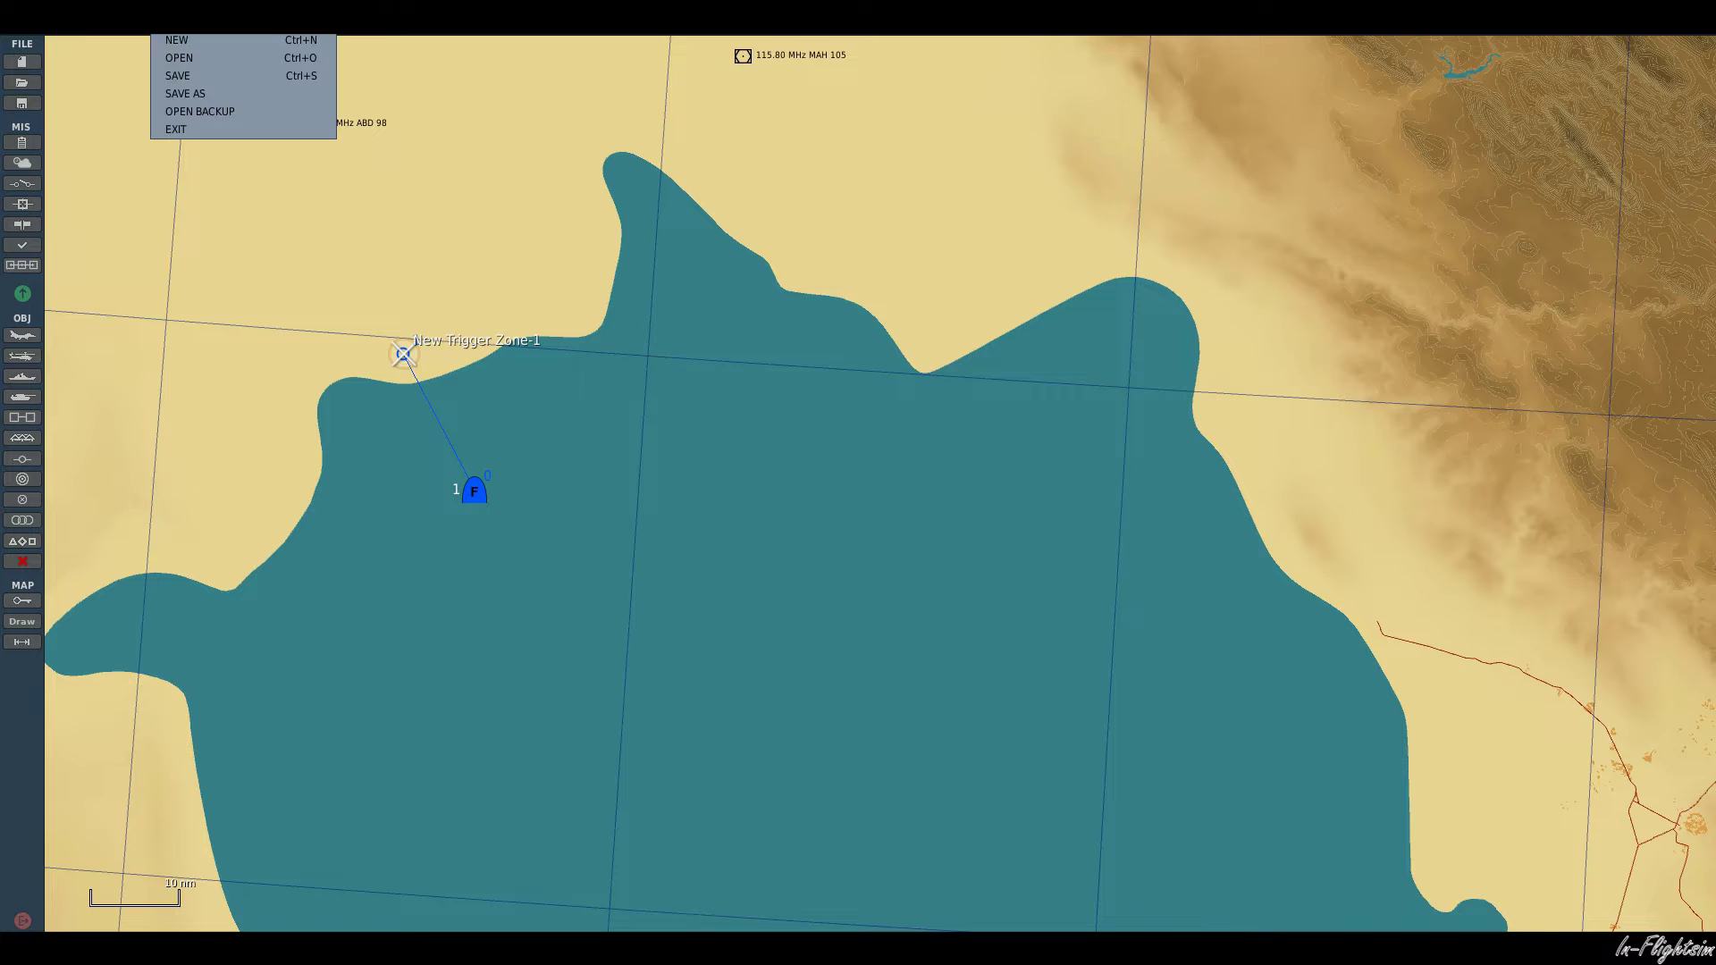
# - Save the mission as 'PG Departure' inside the Tutorials folder
pyautogui.click(192, 93)
pyautogui.scroll(5, 819, 466)
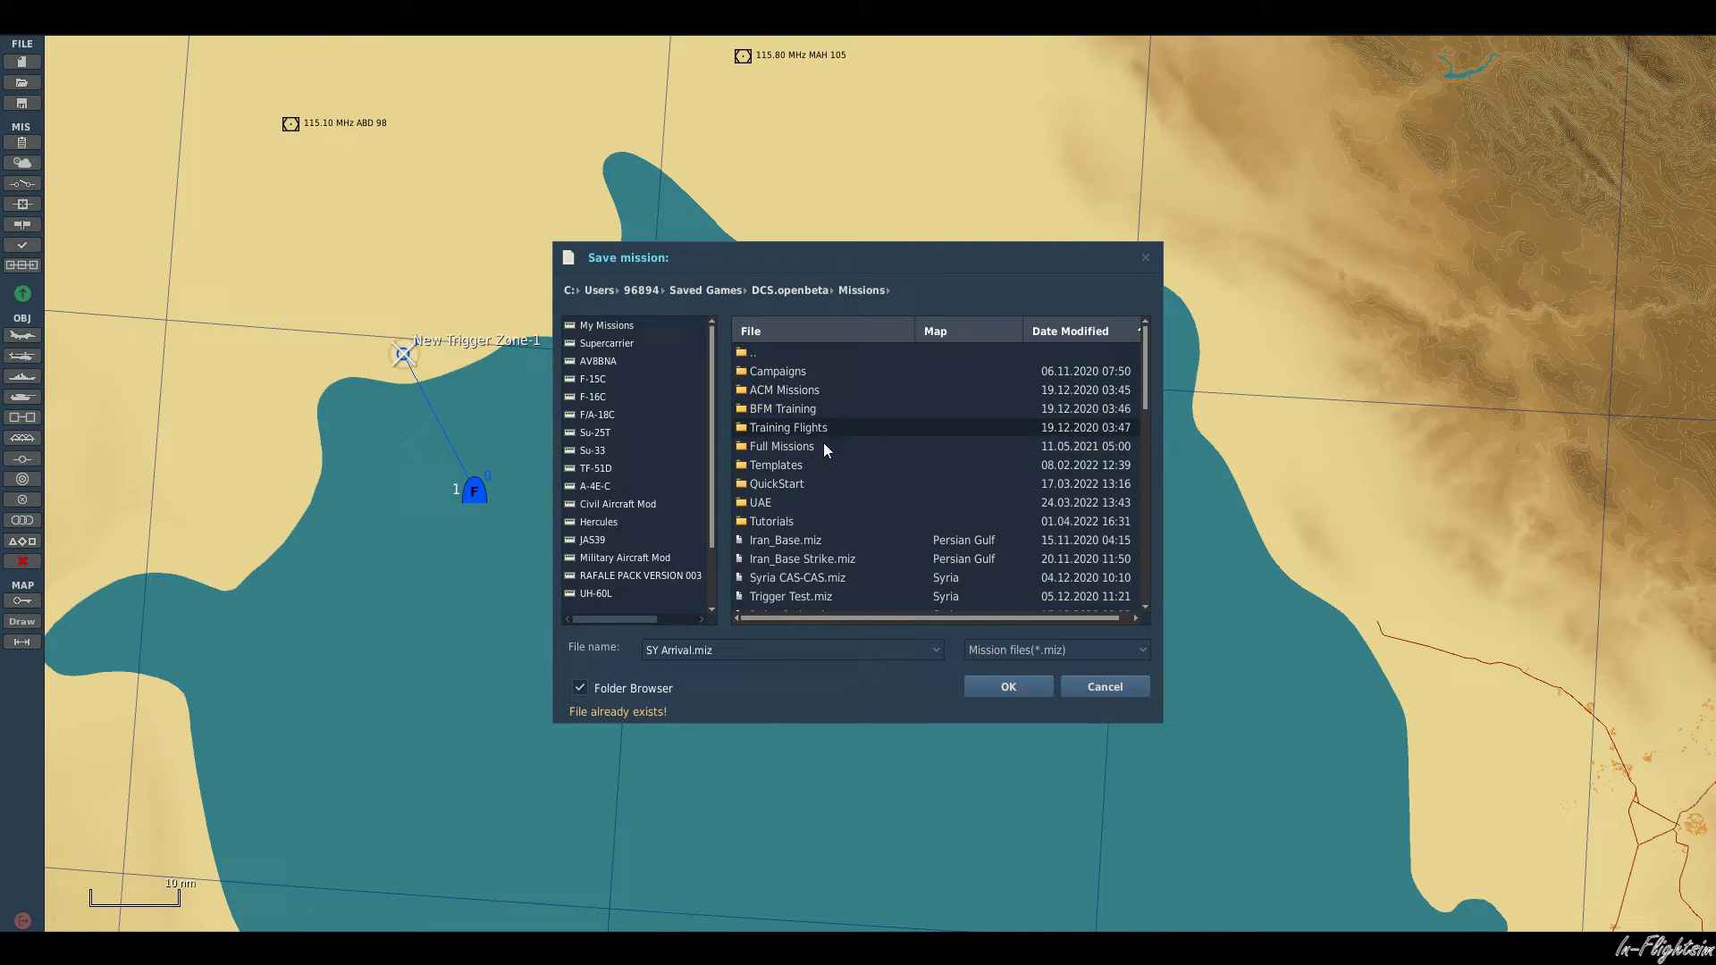
pyautogui.doubleClick(811, 514)
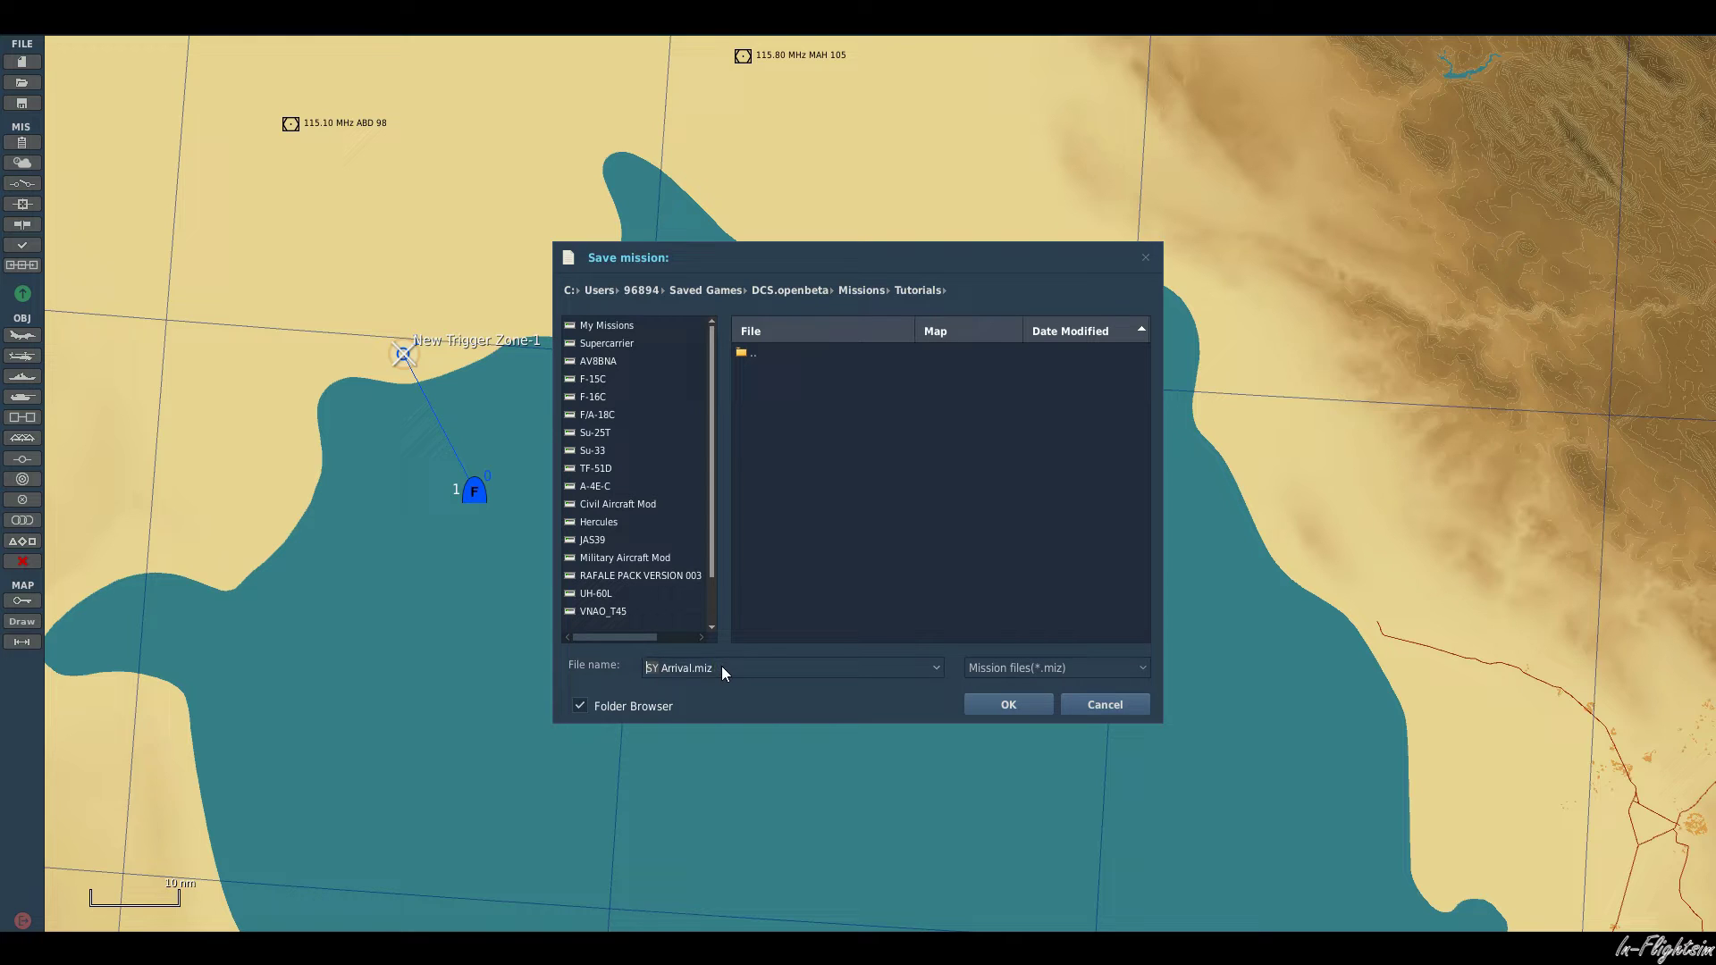
pyautogui.write('PG Departure')
pyautogui.click(1009, 705)
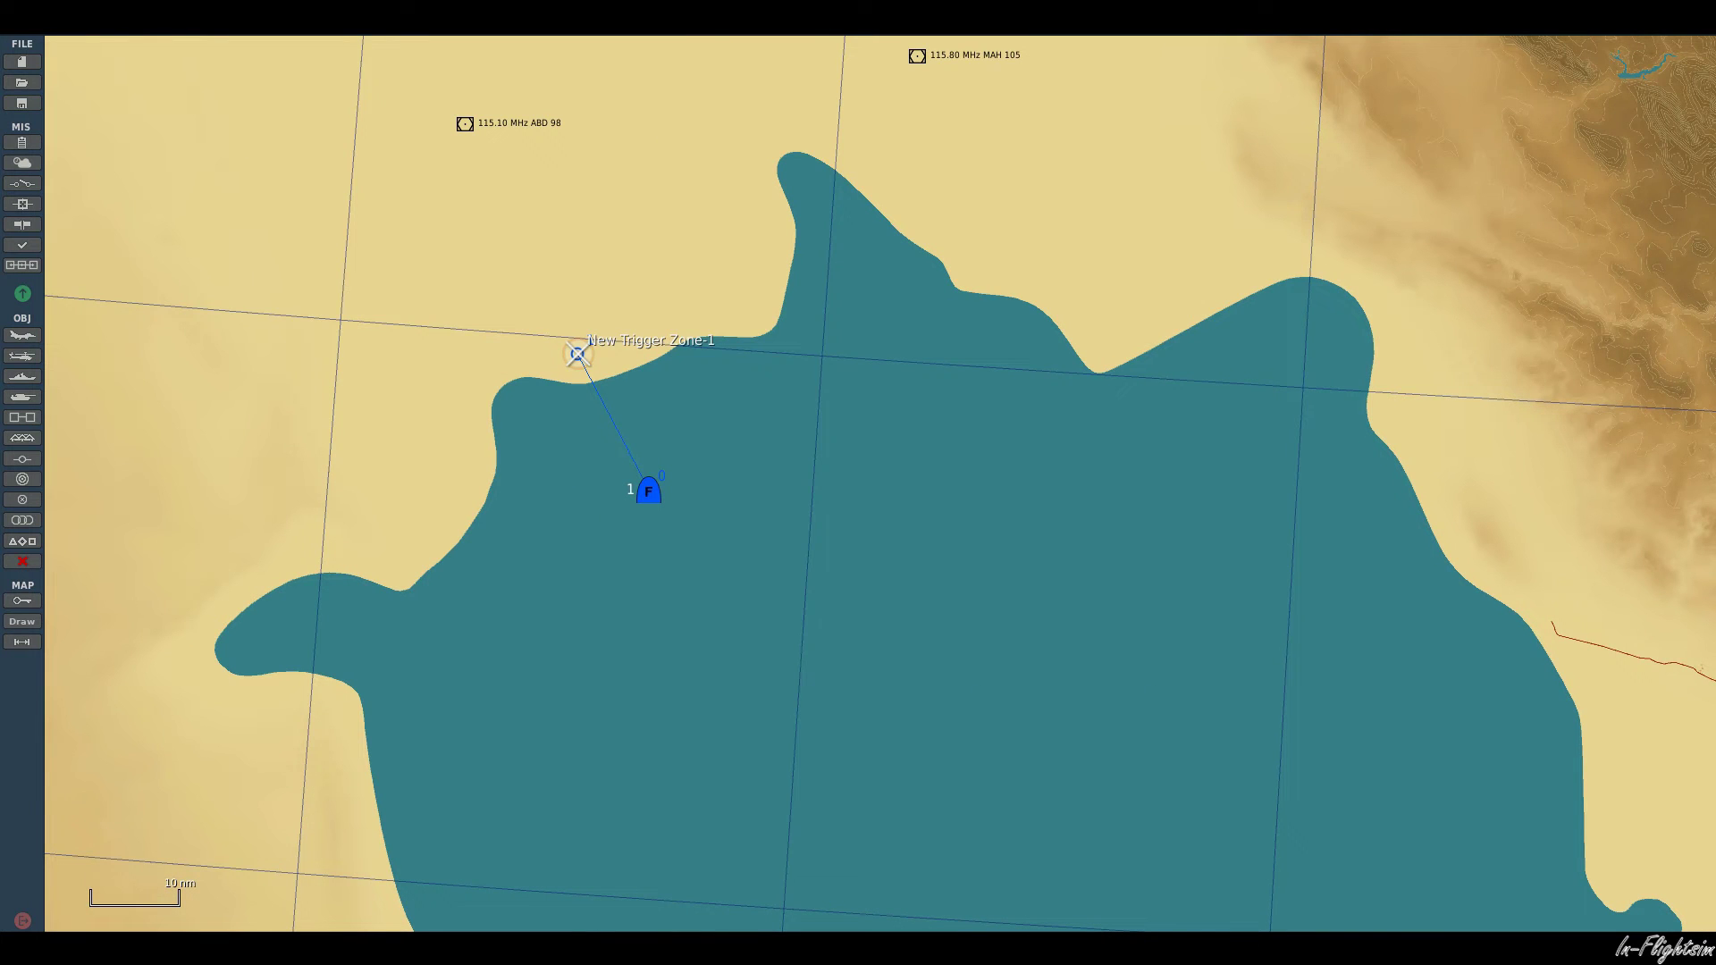
pyautogui.click(170, 18)
# - Create a new mission with Syria selected as the map instead of the Persian Gulf
pyautogui.click(177, 40)
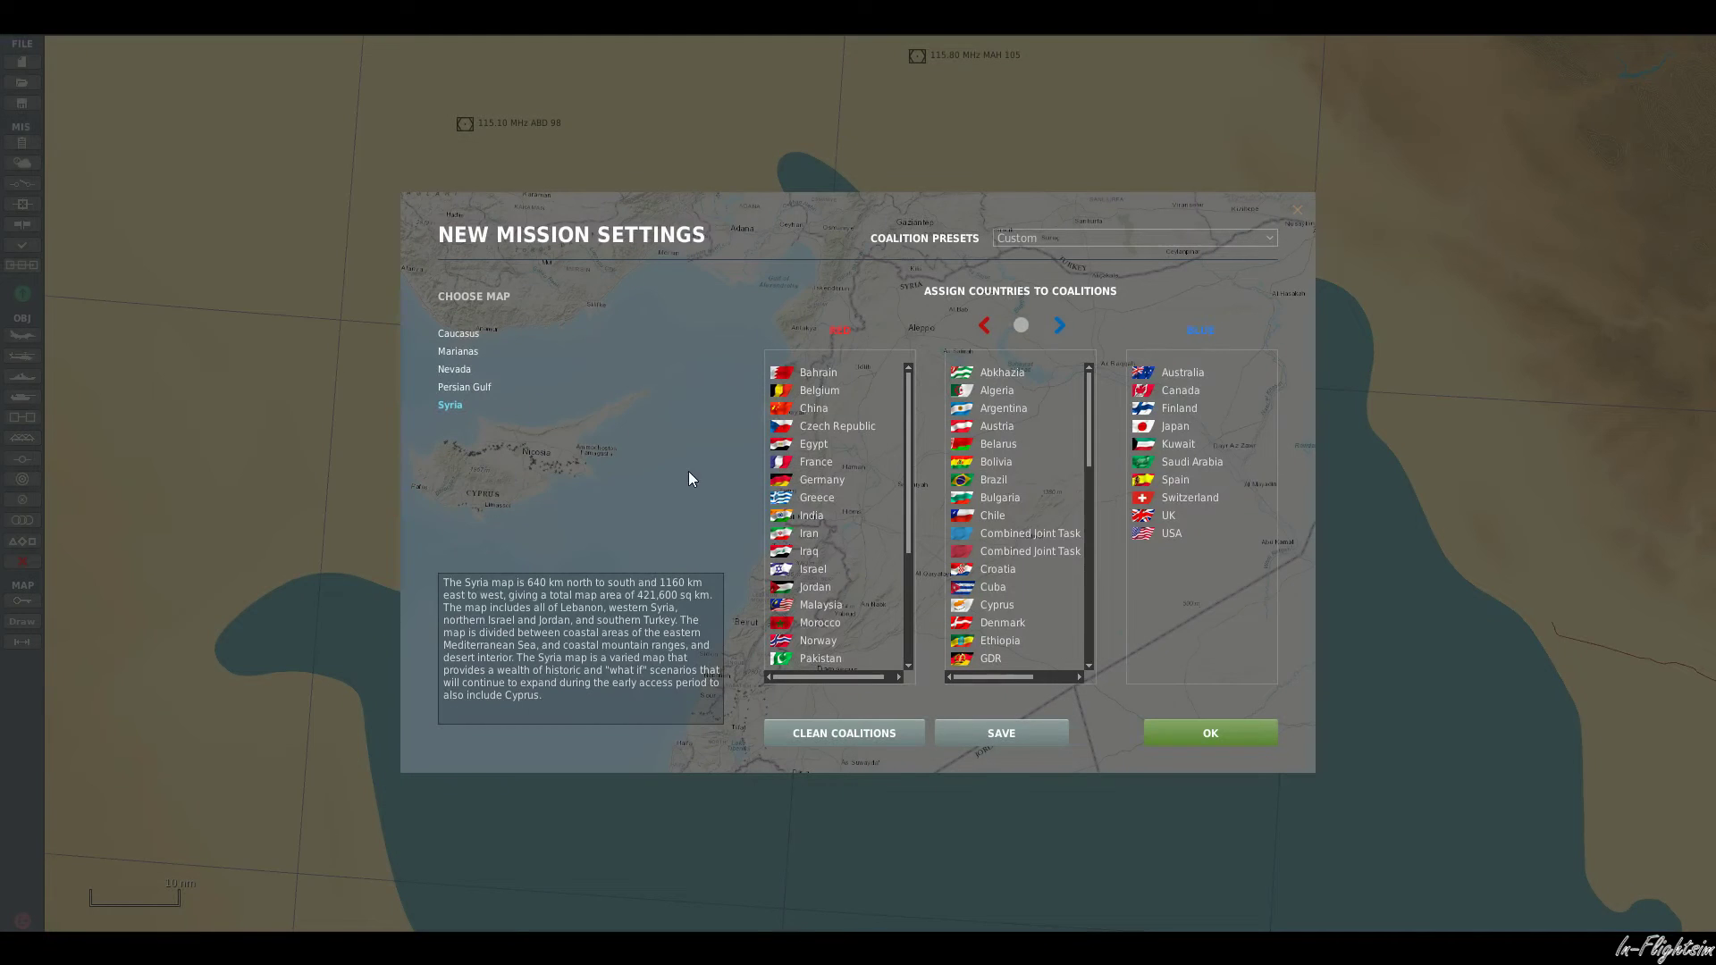
pyautogui.click(506, 387)
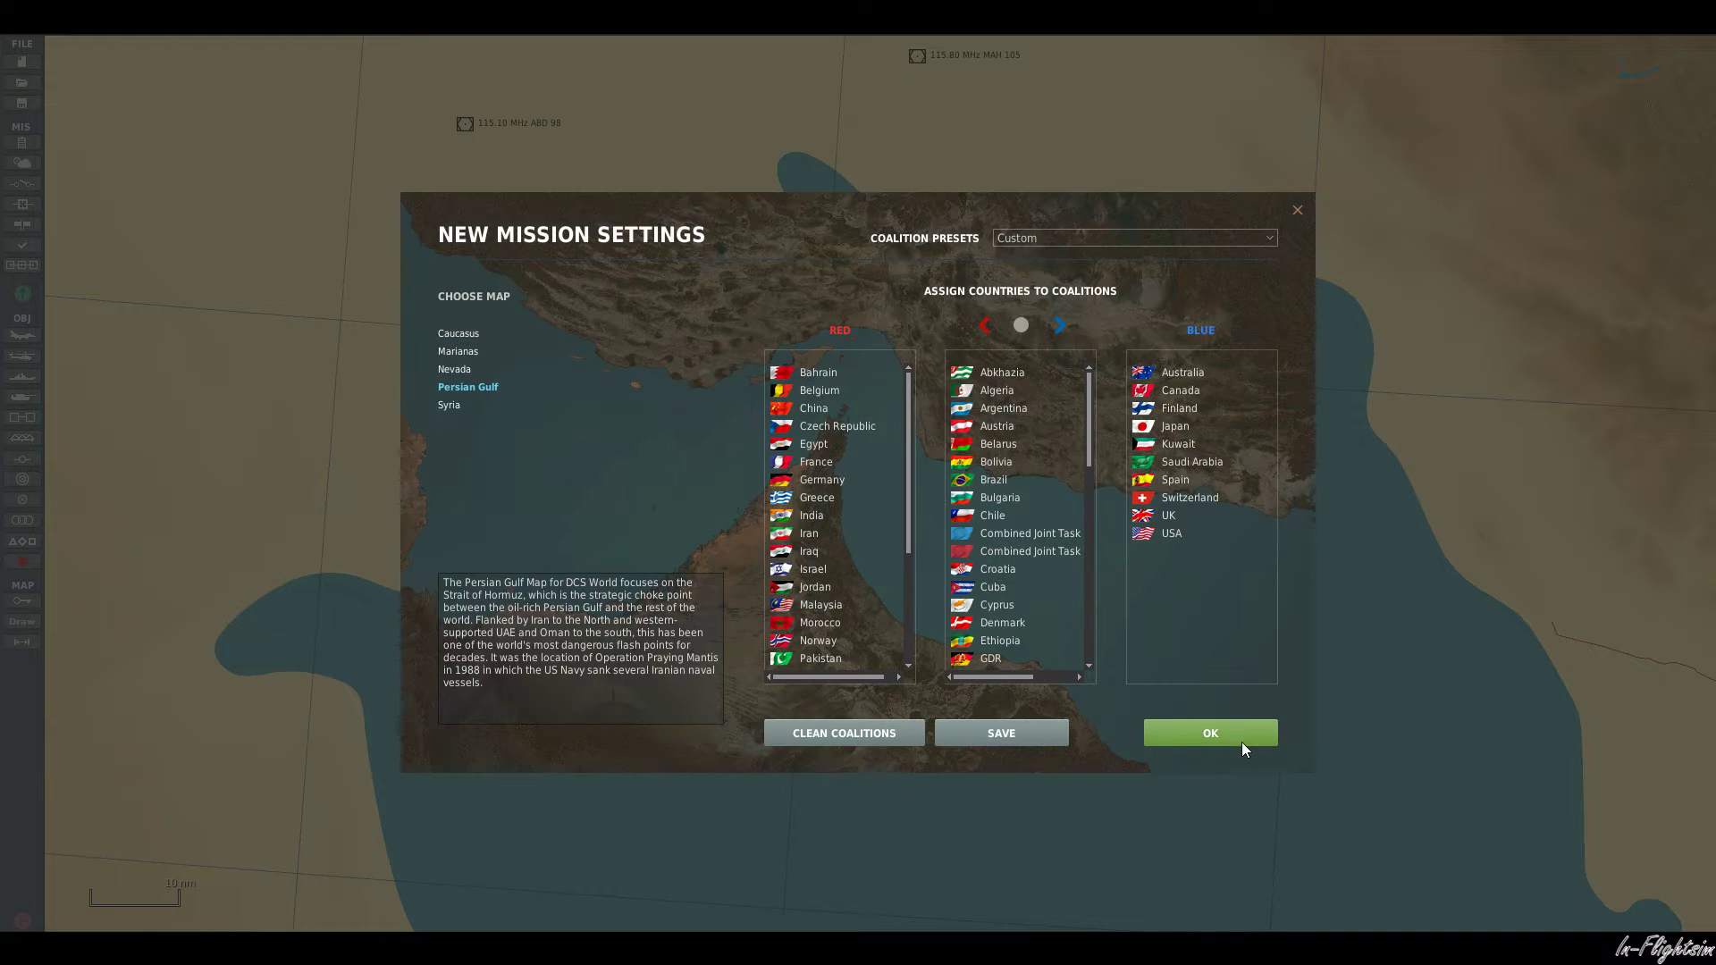
pyautogui.click(461, 404)
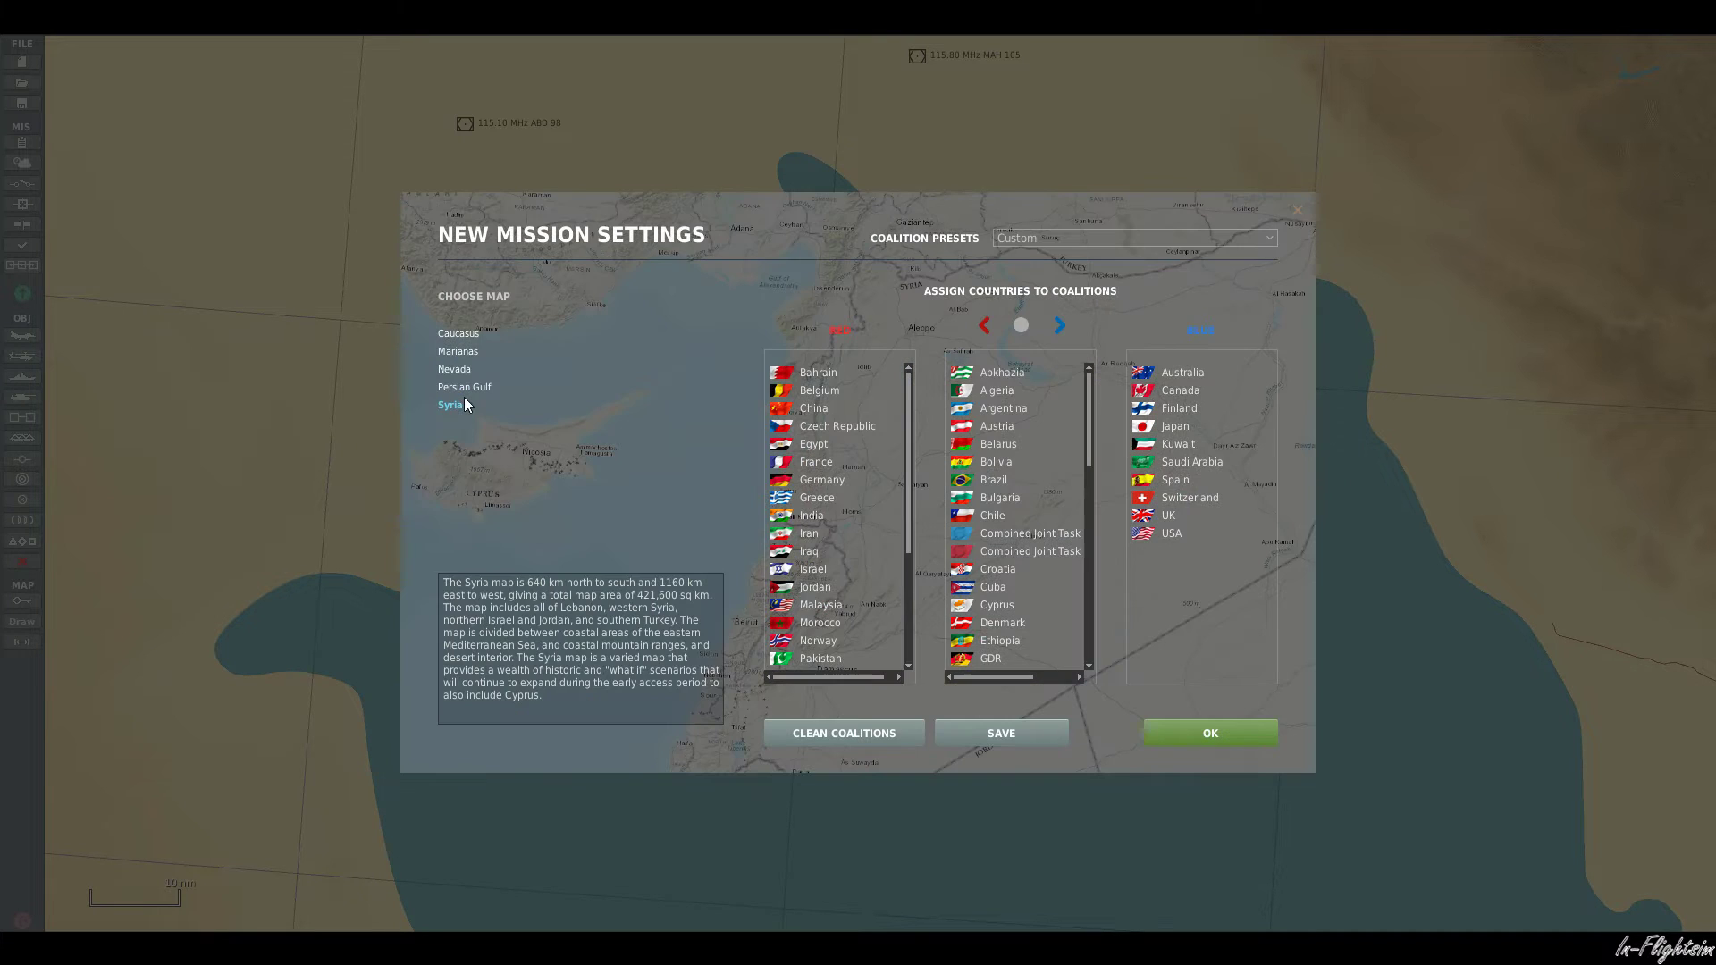
pyautogui.click(1252, 740)
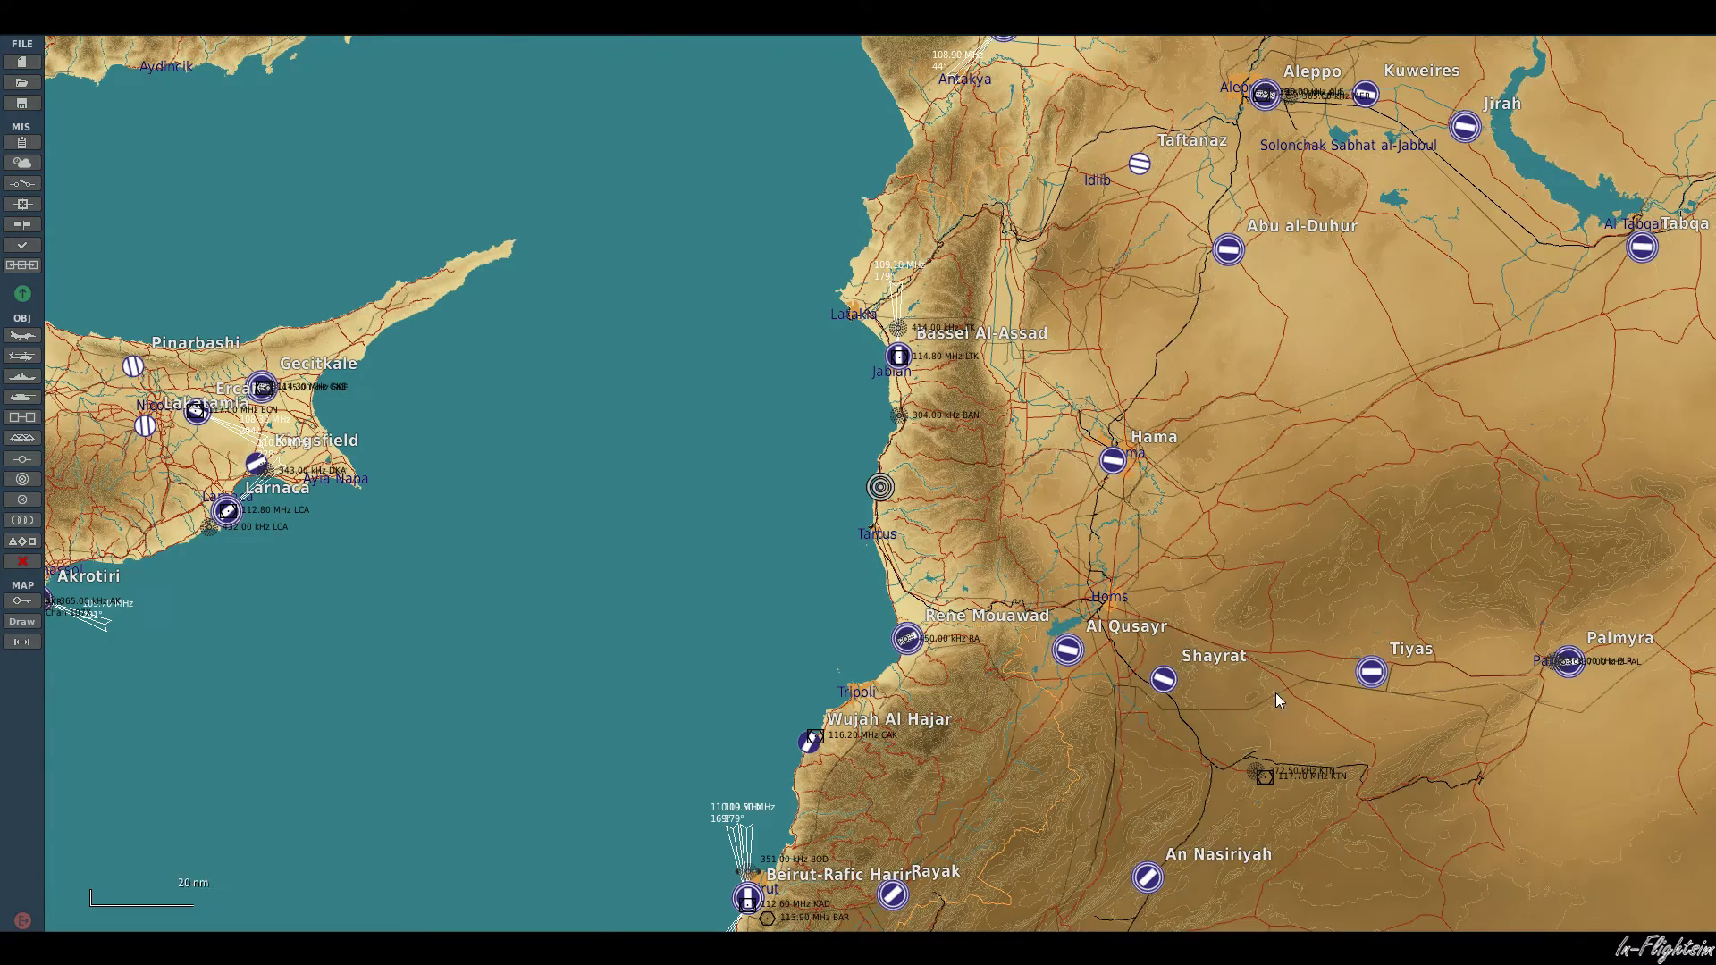
pyautogui.scroll(-2, 1275, 693)
pyautogui.moveTo(1362, 737); pyautogui.dragTo(1362, 669, button='right')
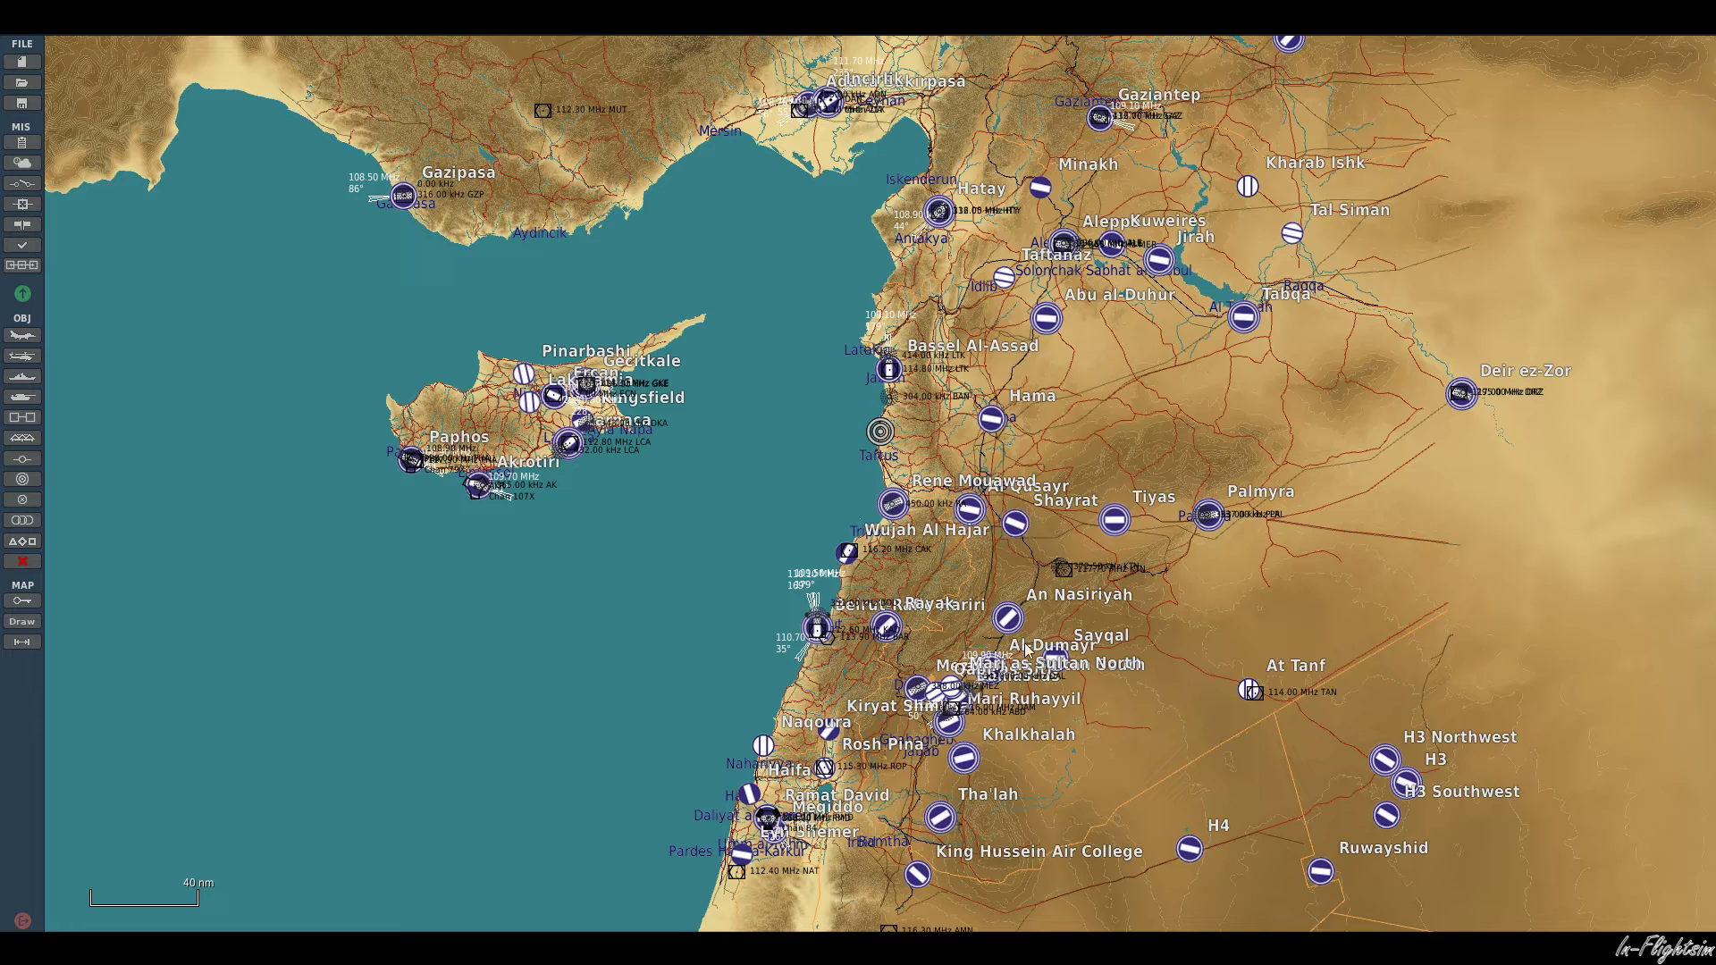
# - Place an F-16CM bl.50 group near H3 with waypoint 1 south of Palmyra
pyautogui.click(22, 336)
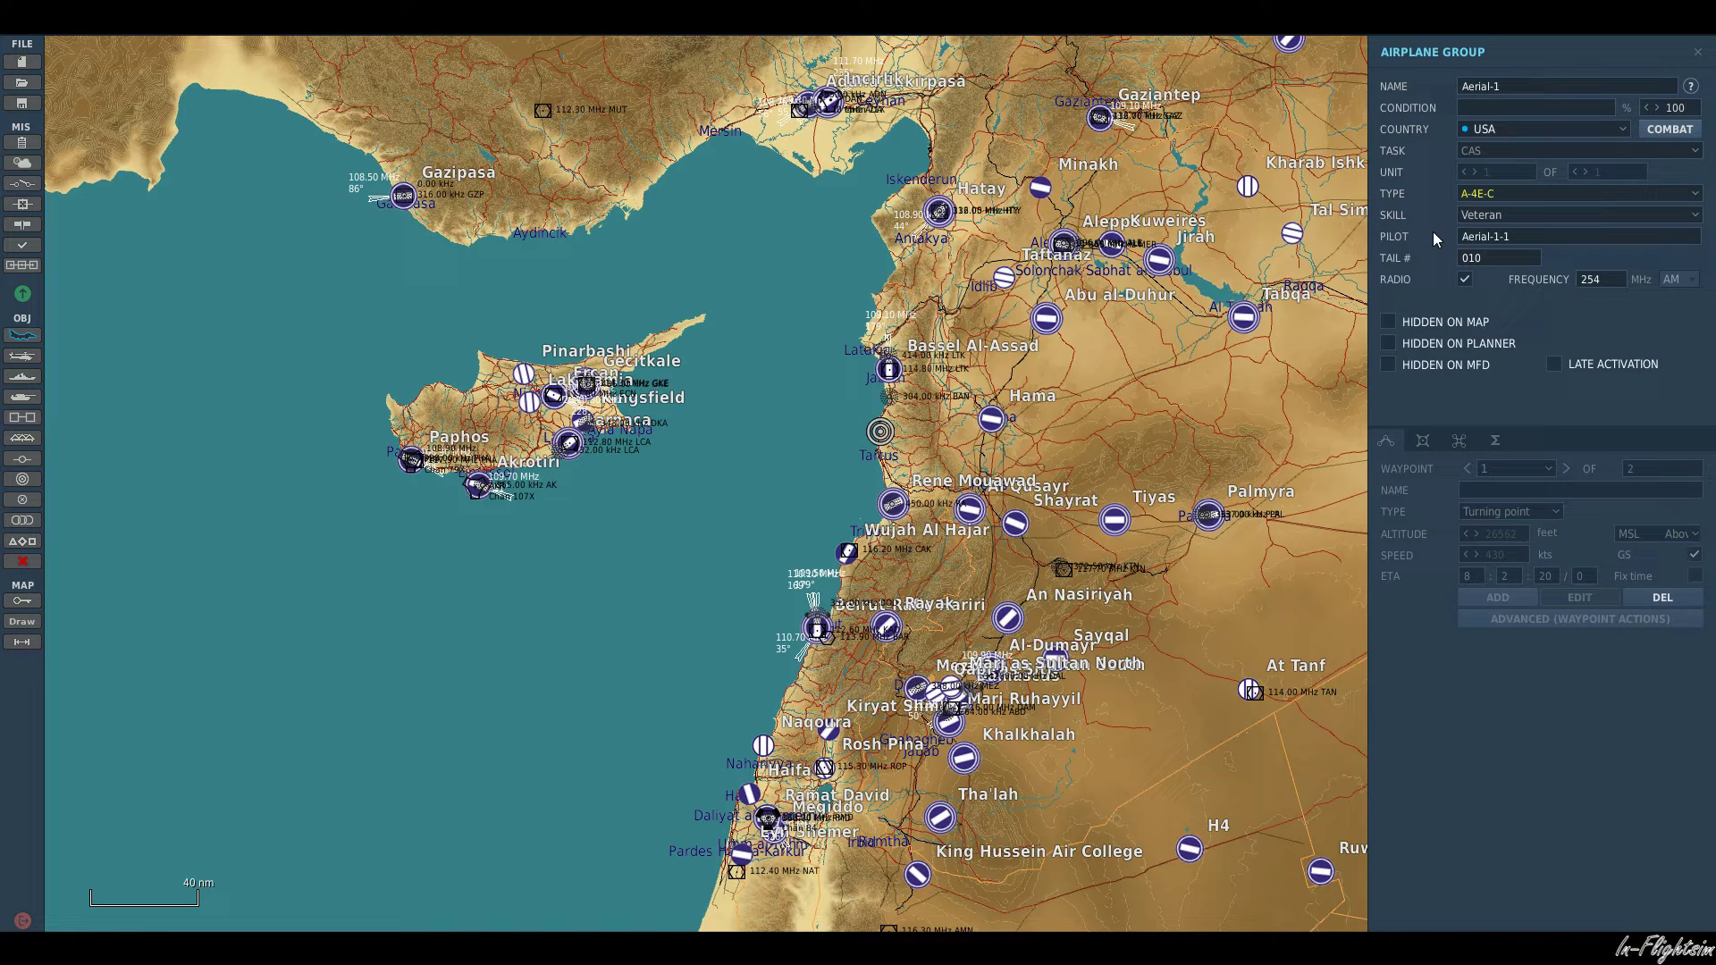
pyautogui.click(1471, 195)
pyautogui.scroll(-3, 1537, 333)
pyautogui.click(1521, 290)
pyautogui.click(1343, 727)
pyautogui.click(1342, 765)
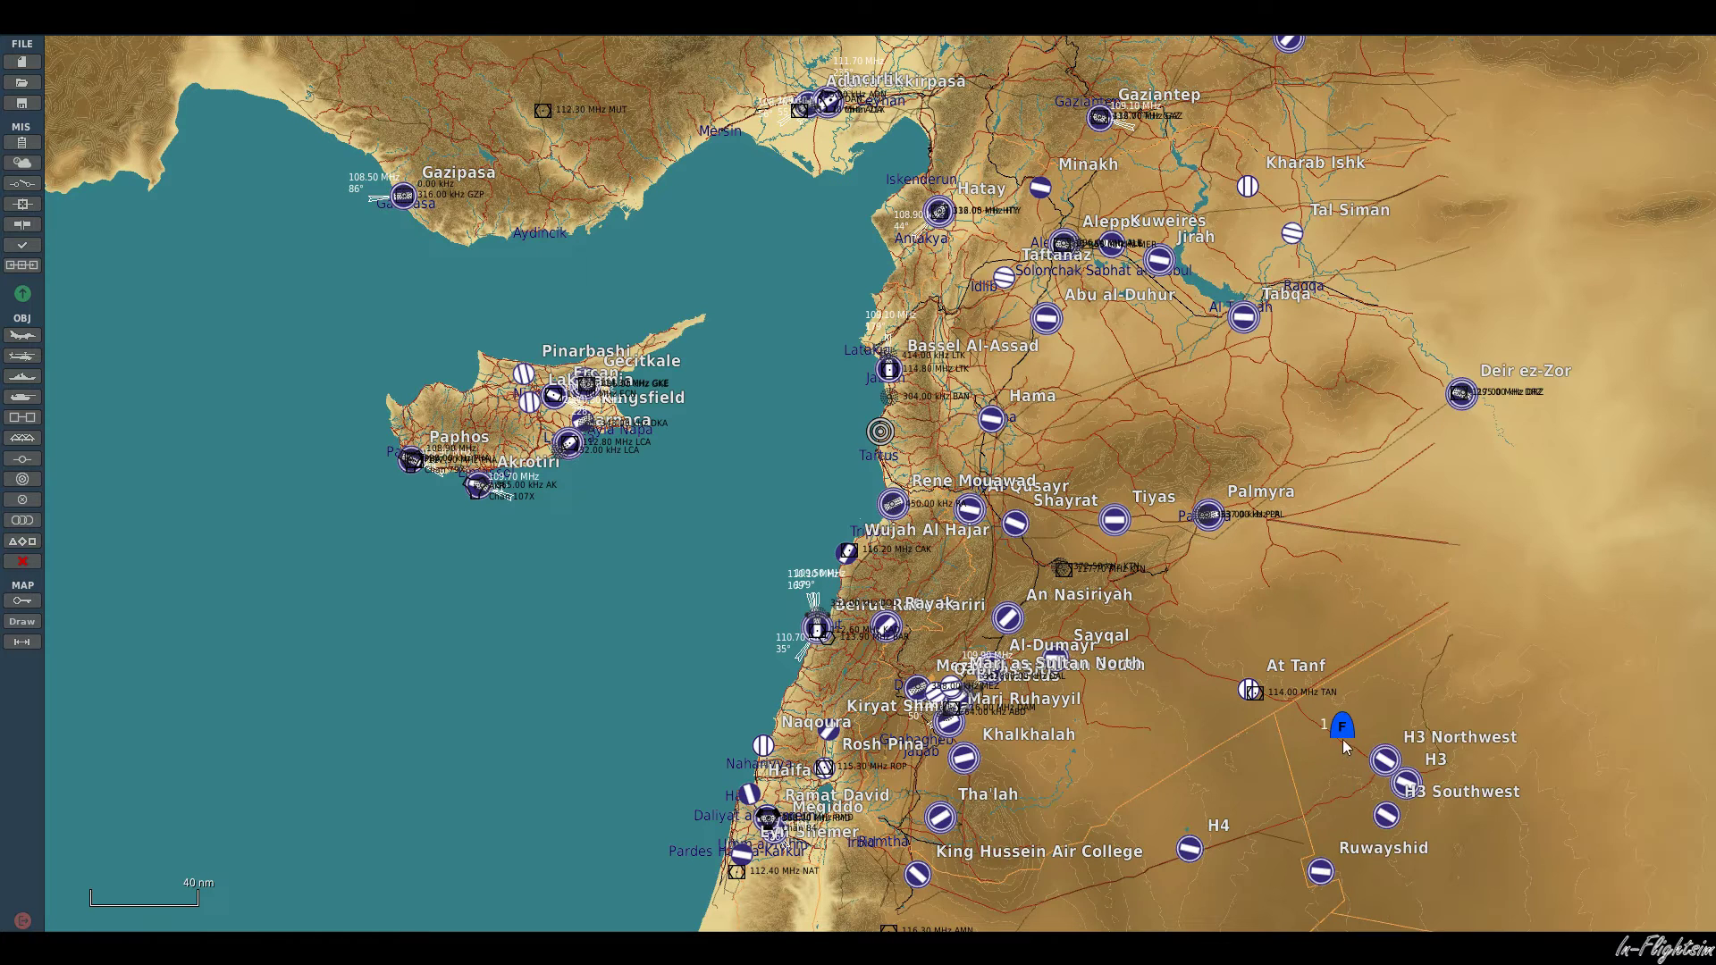
pyautogui.click(1343, 727)
pyautogui.moveTo(927, 652); pyautogui.dragTo(578, 653, button='right')
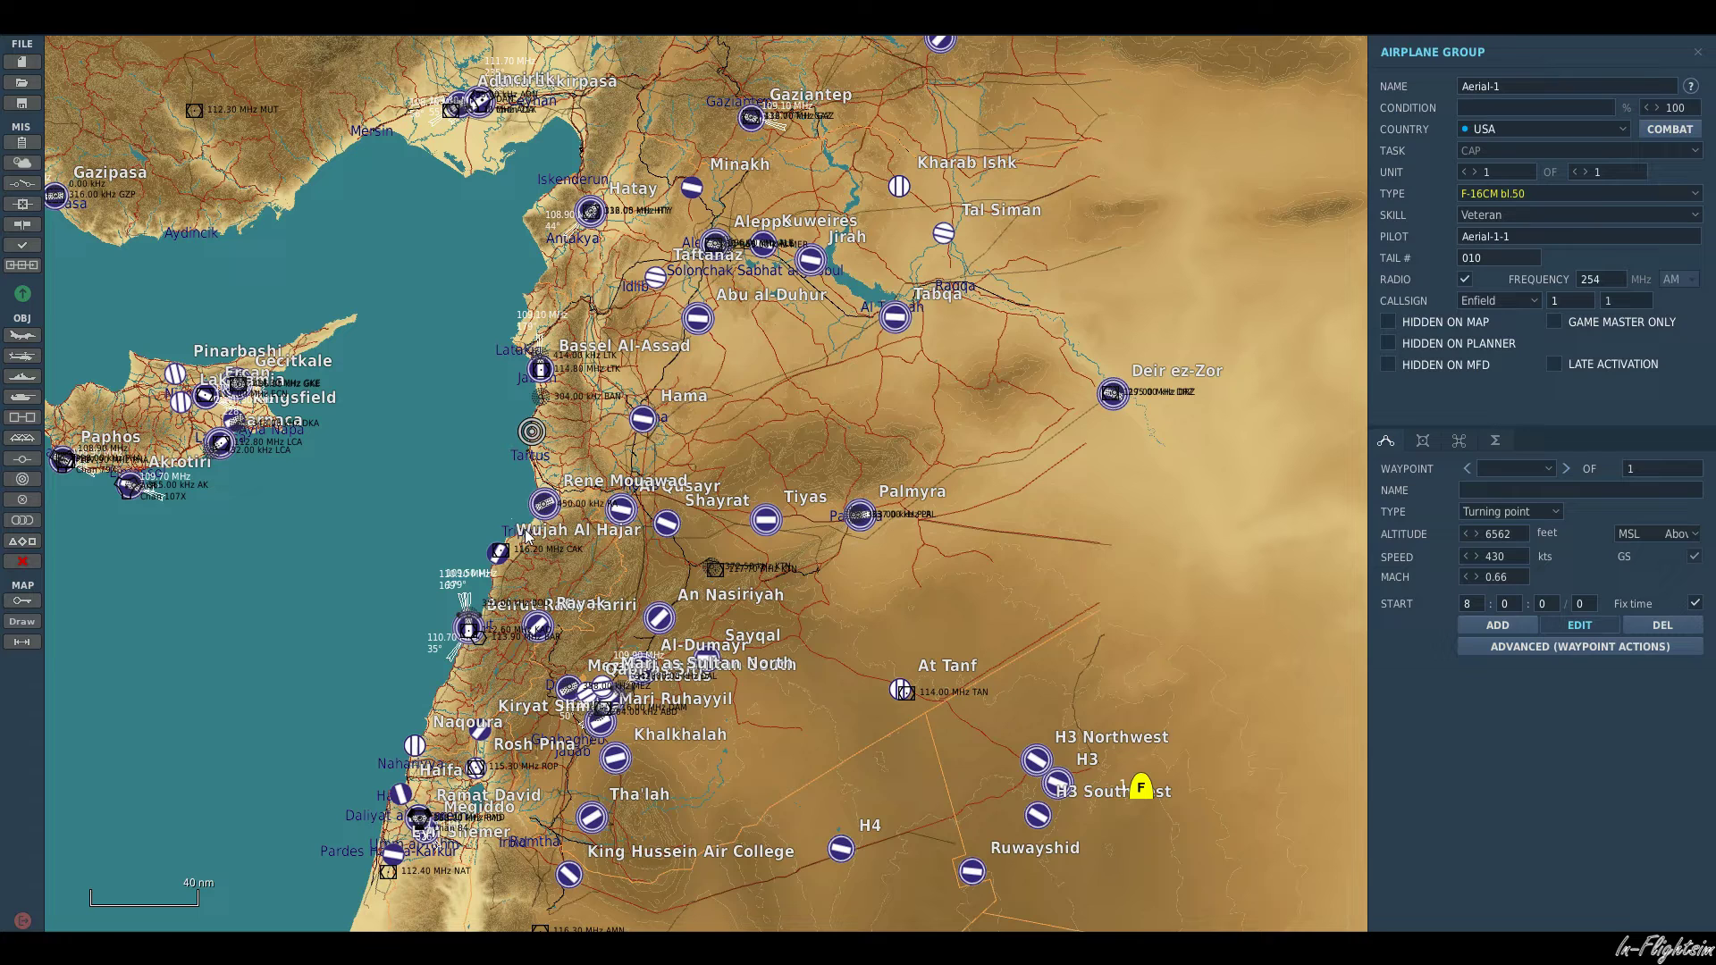
pyautogui.moveTo(1140, 788); pyautogui.dragTo(1208, 844)
pyautogui.click(1511, 624)
pyautogui.click(926, 562)
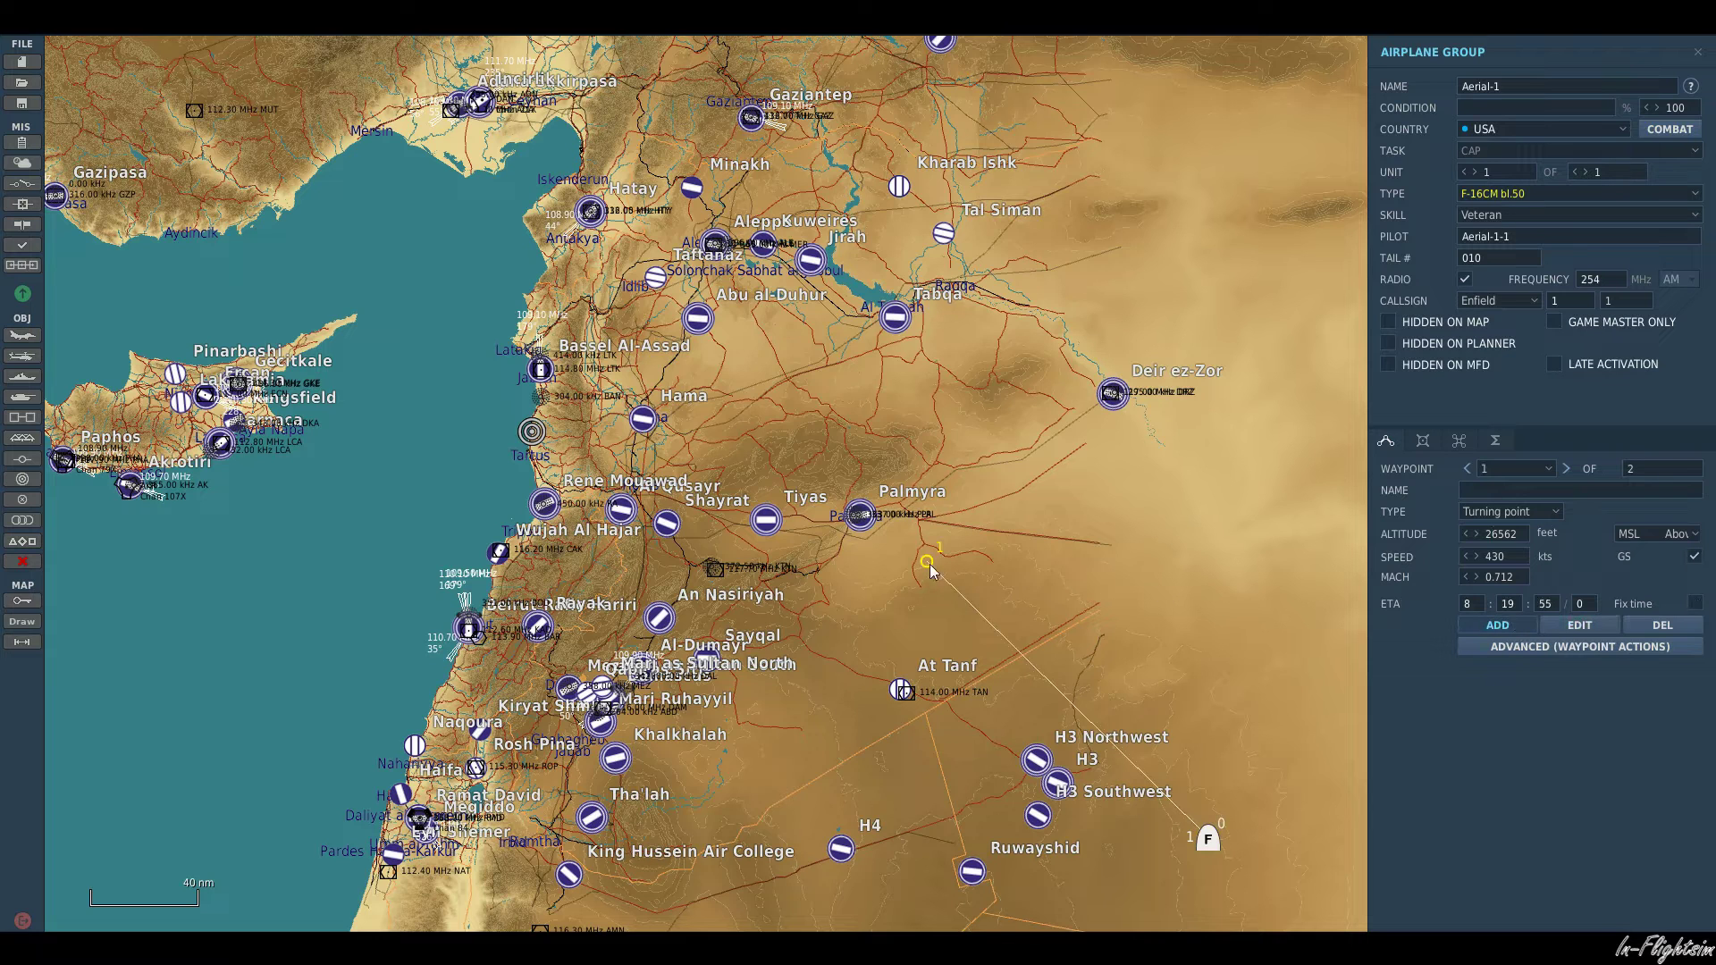
# - Give the F-16 group the AIM-120B*2, AIM-9M*4, FUEL*2 loadout
pyautogui.click(1422, 442)
pyautogui.click(414, 681)
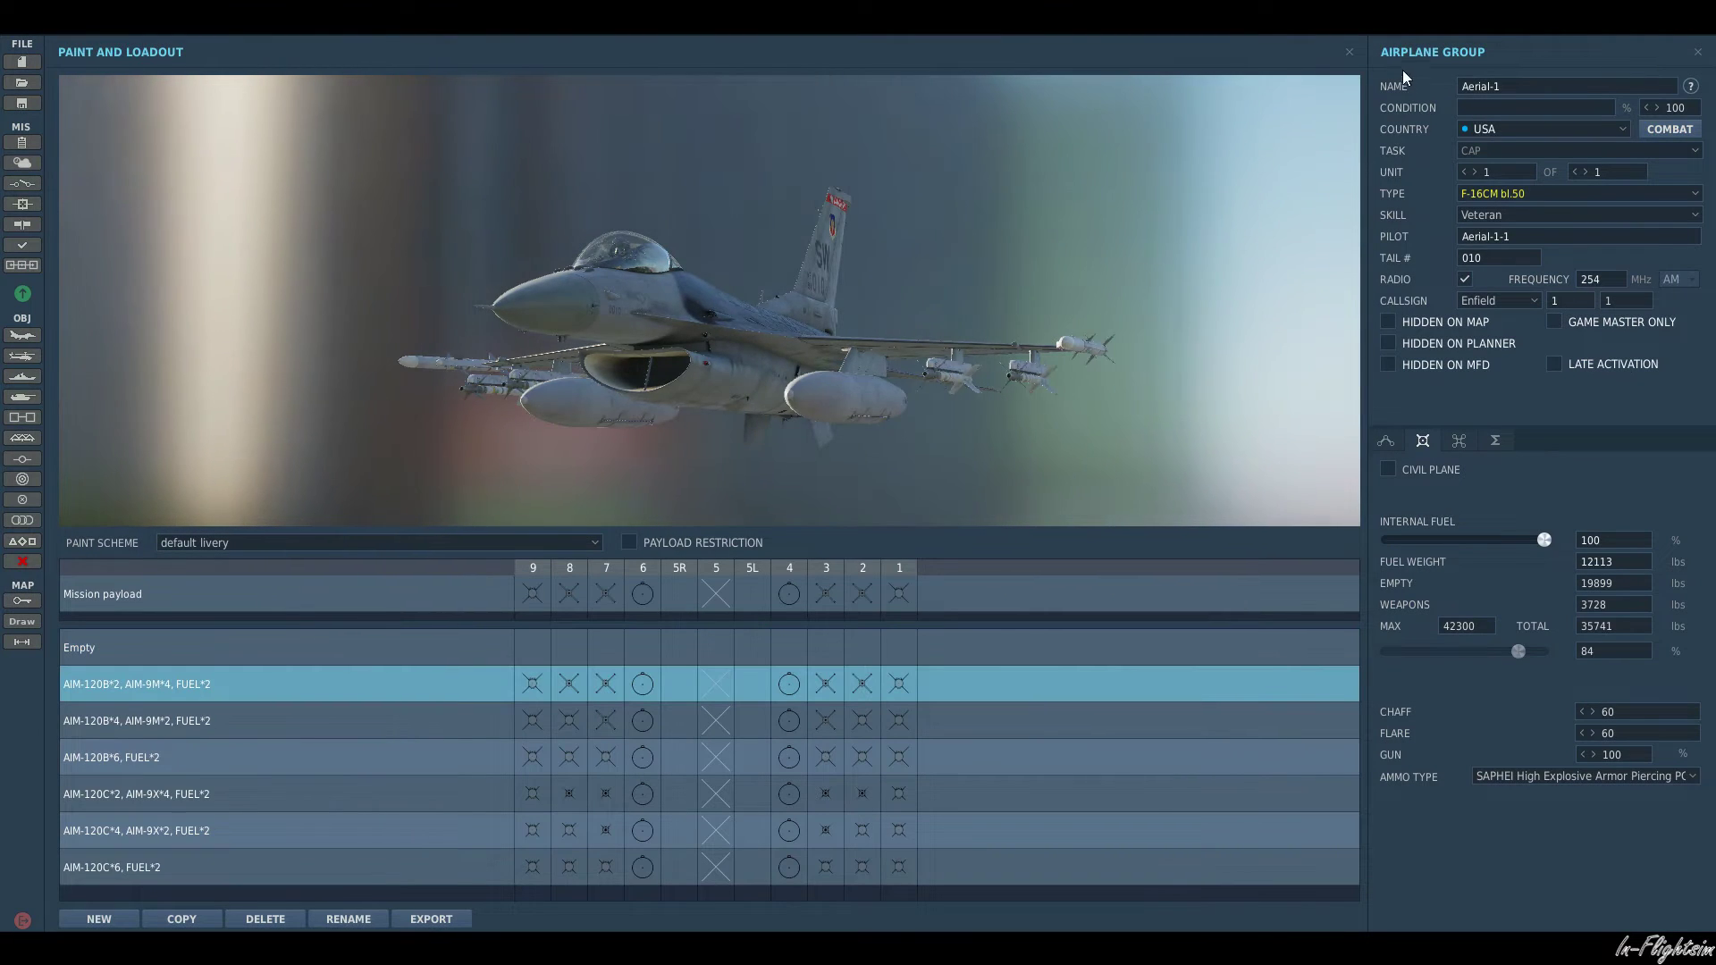
pyautogui.click(1422, 441)
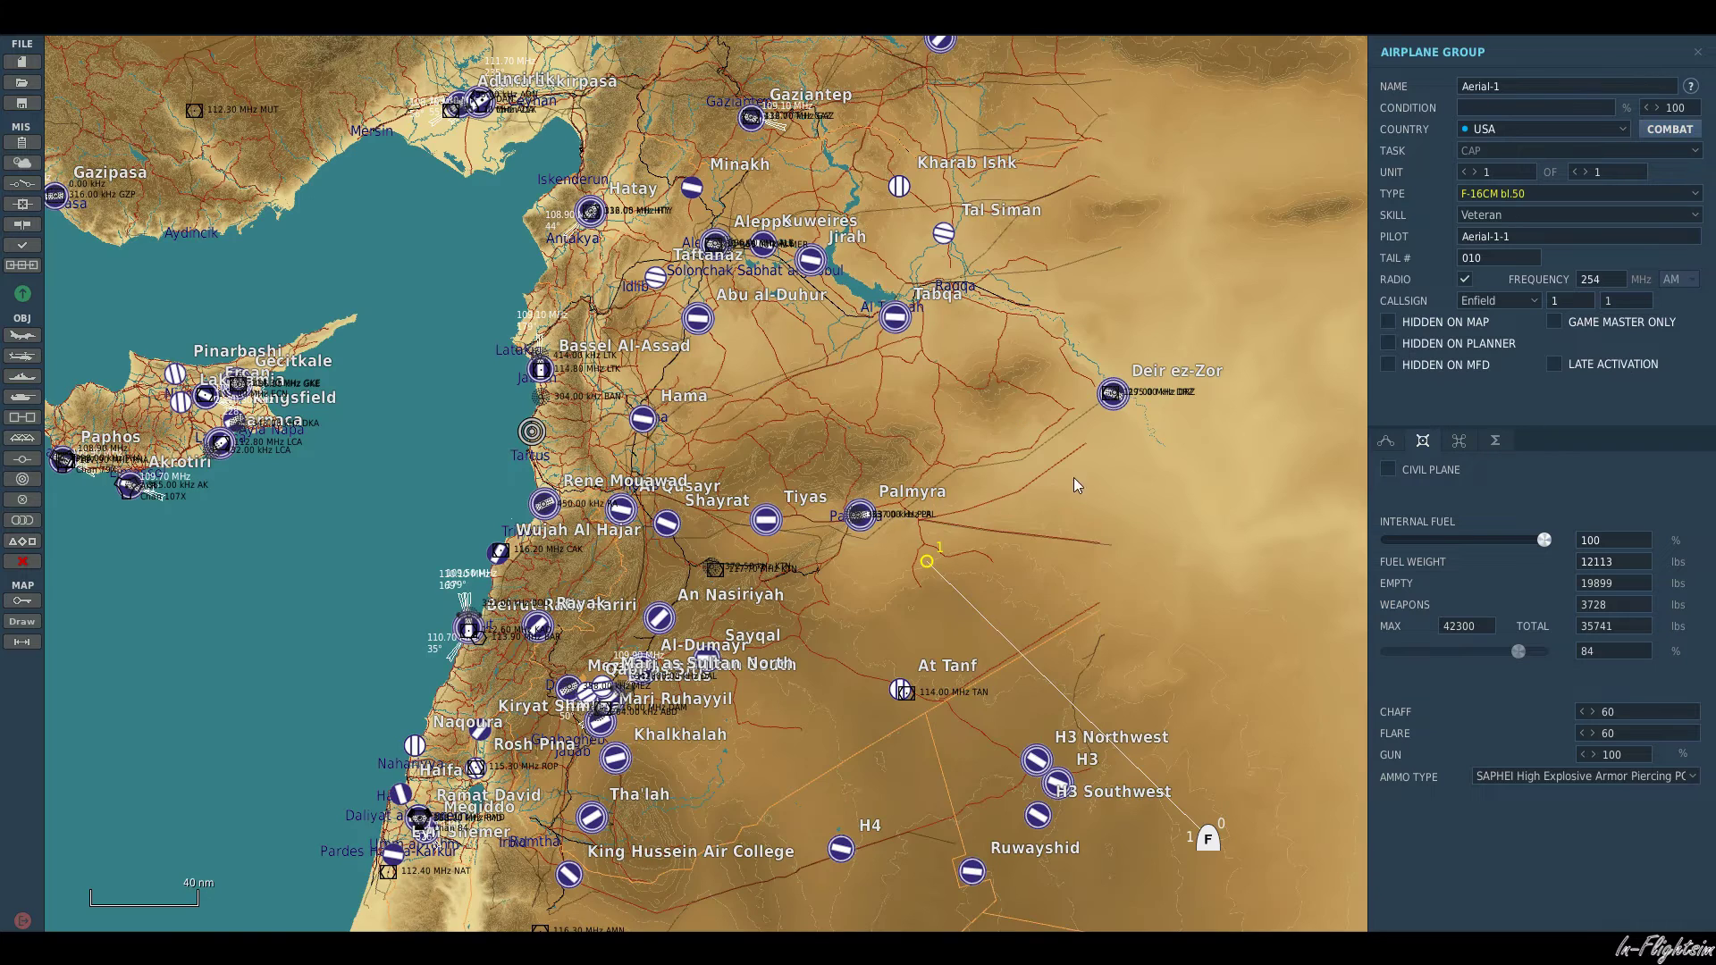
pyautogui.click(1102, 542)
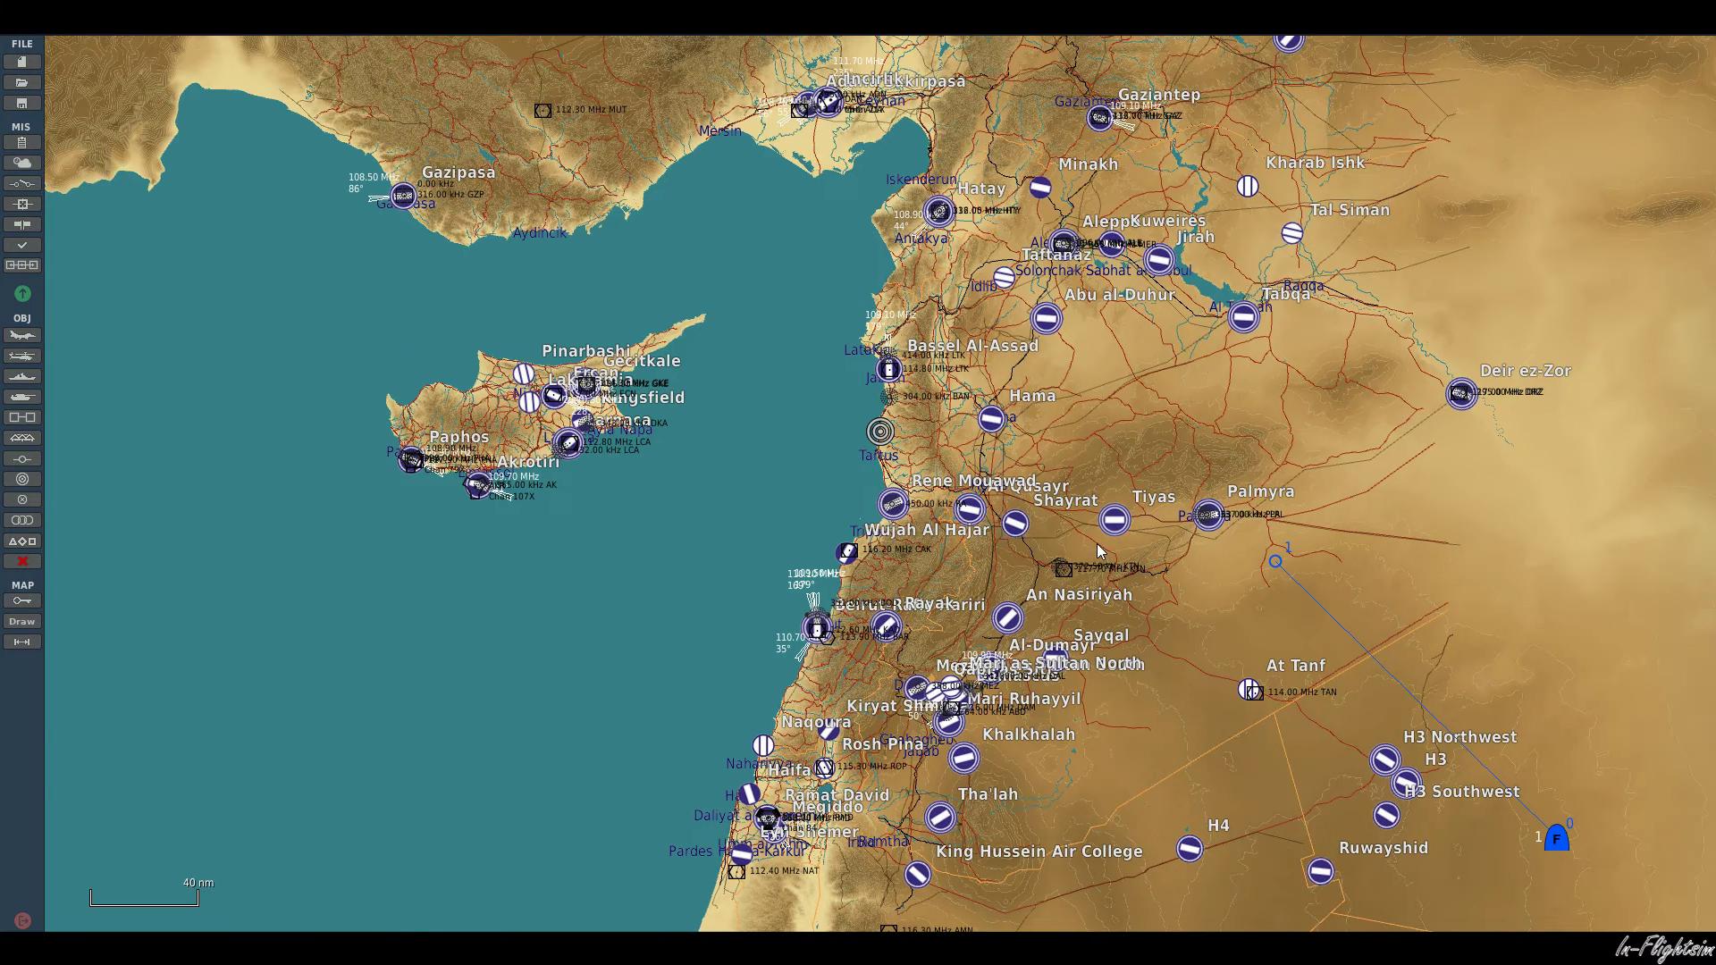
pyautogui.click(179, 36)
# - Save the Syria mission under the new name 'SY Arrival' in the same folder
pyautogui.click(169, 92)
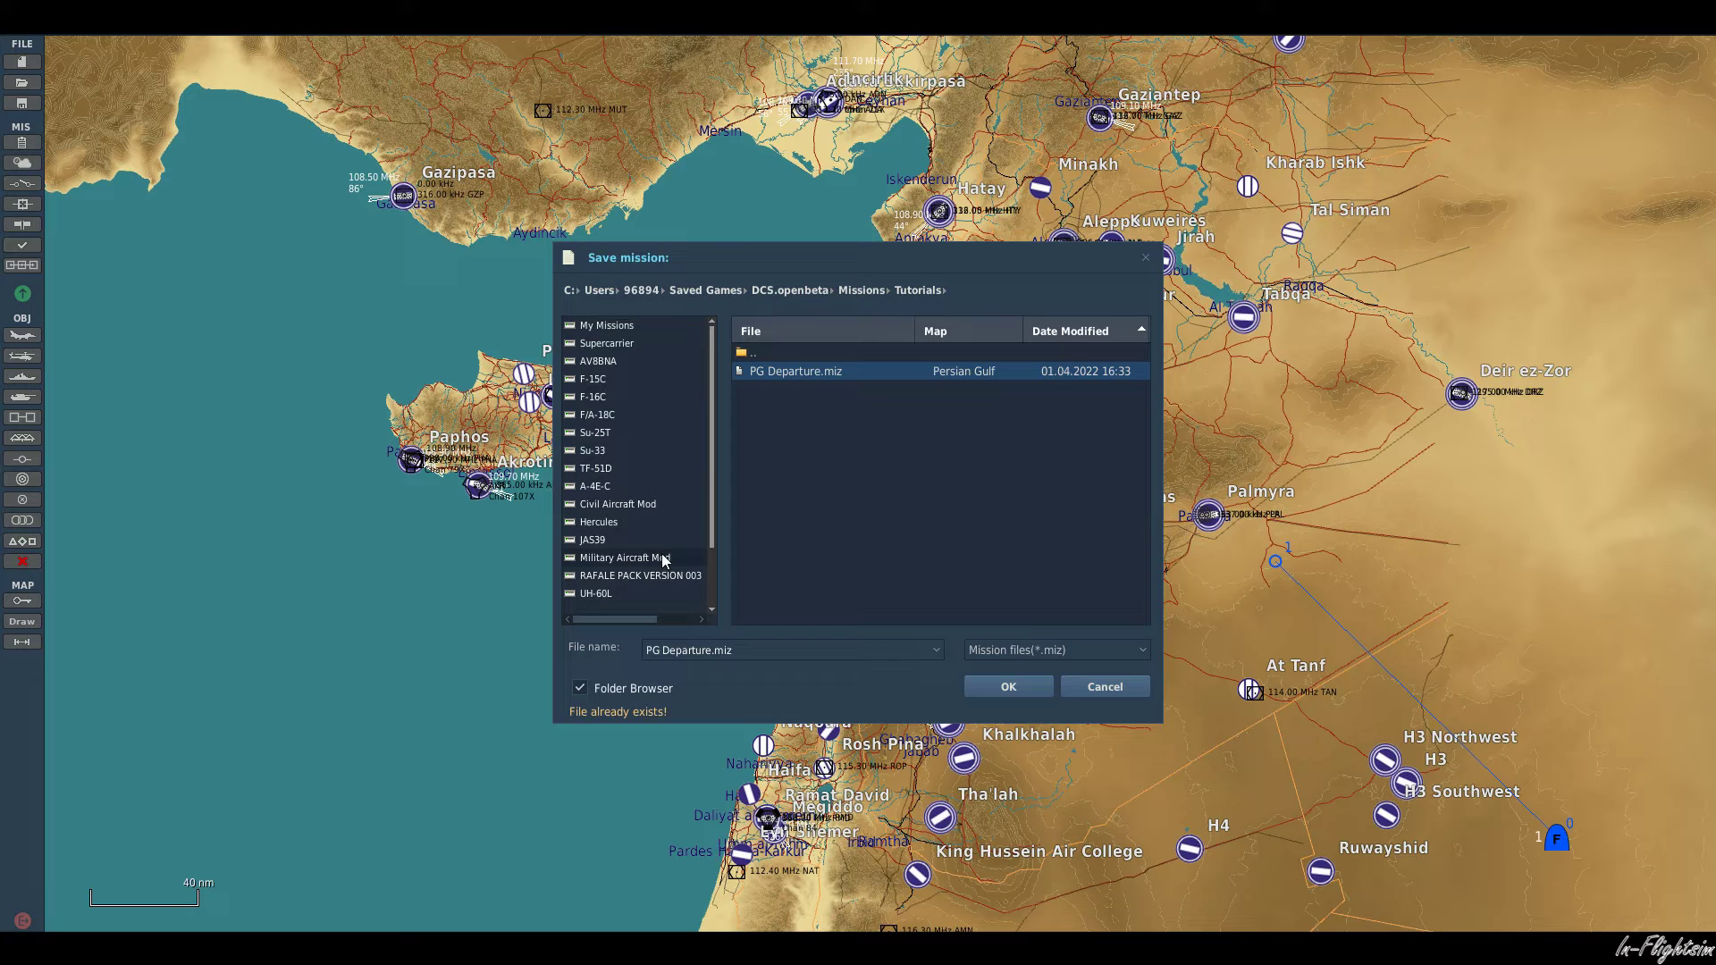
pyautogui.click(759, 658)
pyautogui.write('SY Arrival')
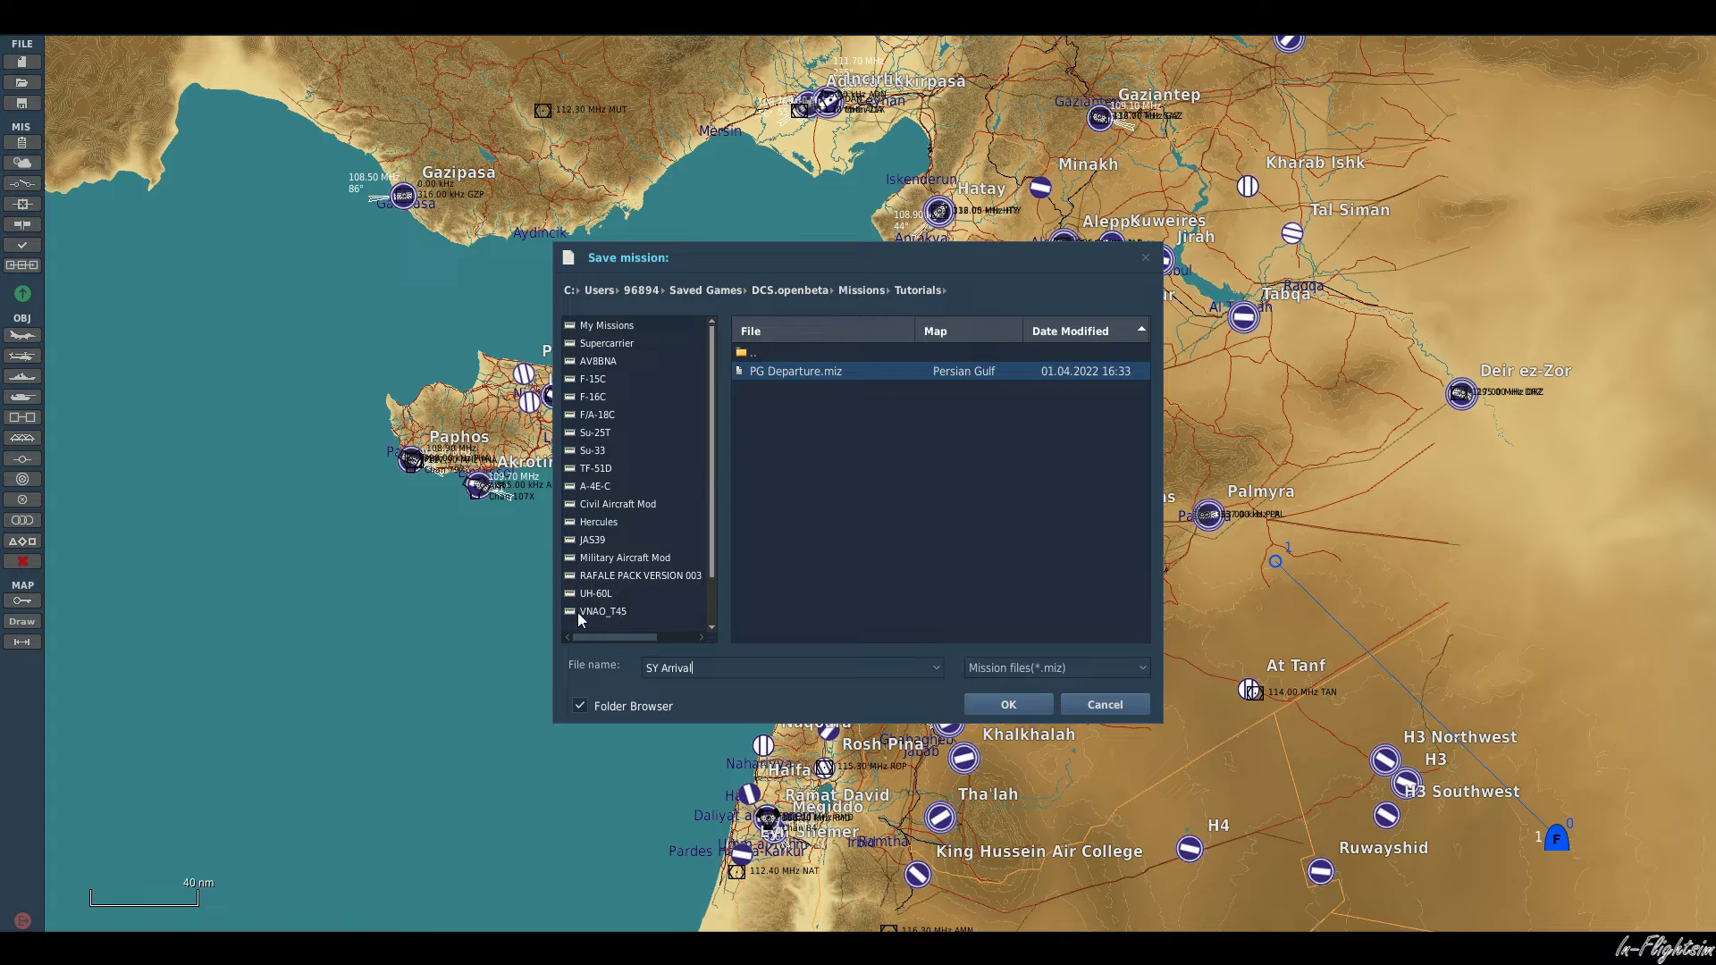
pyautogui.click(978, 710)
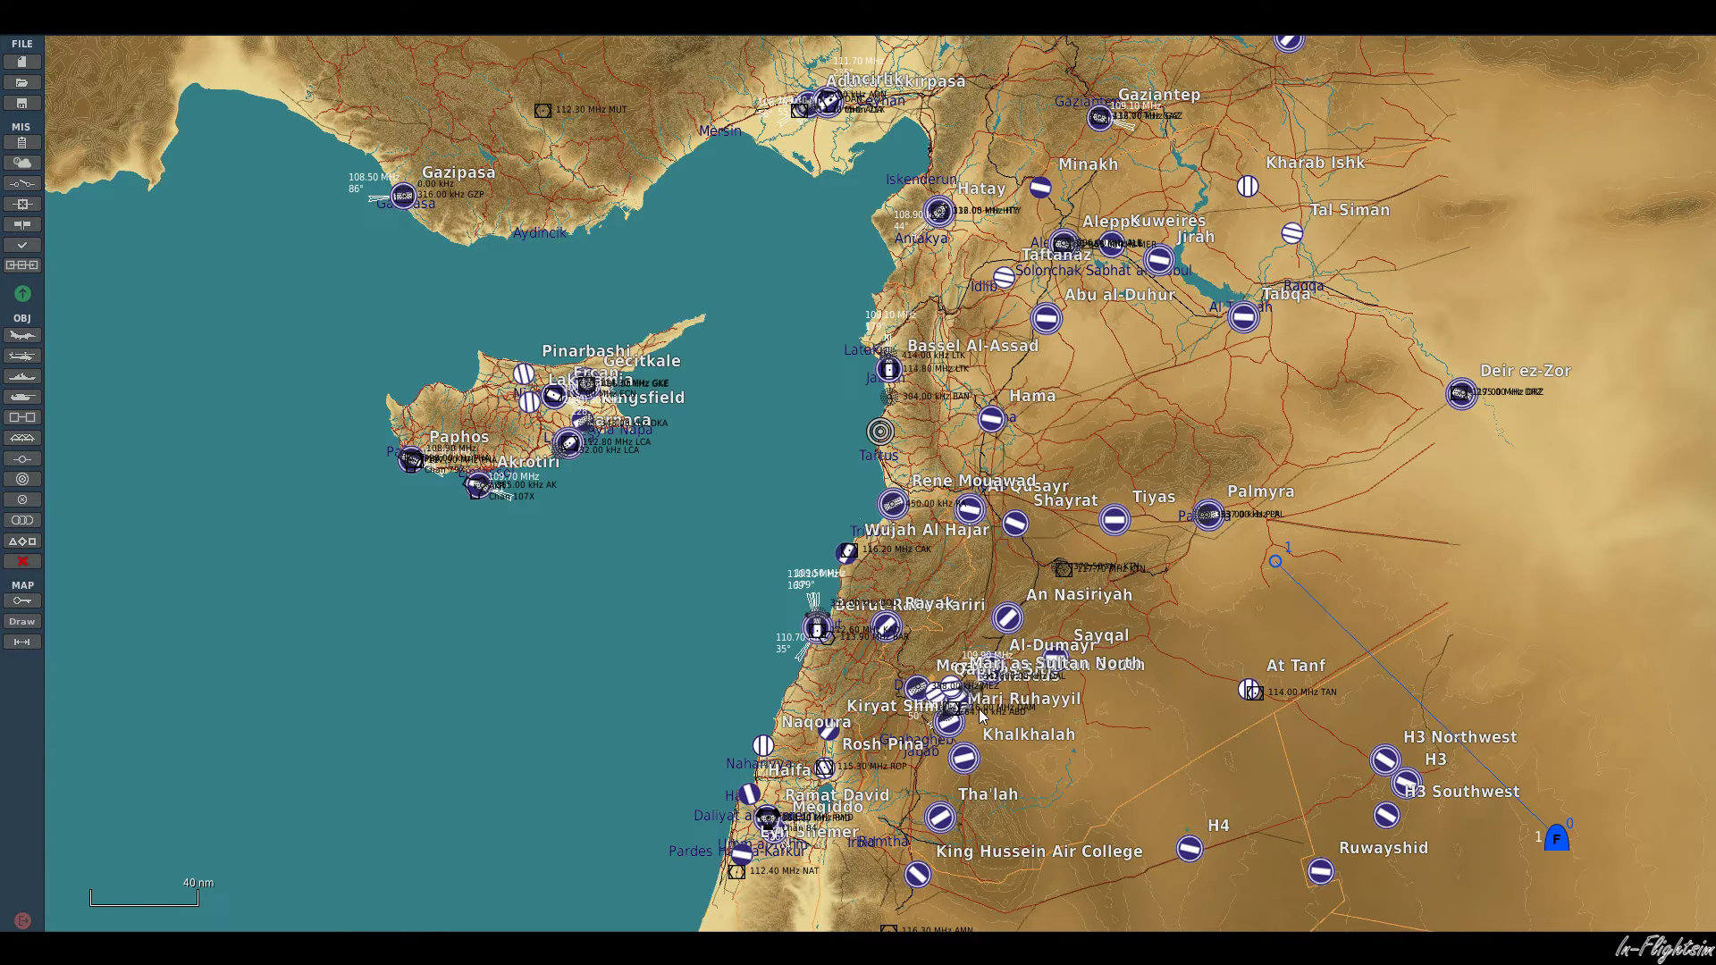
pyautogui.click(214, 27)
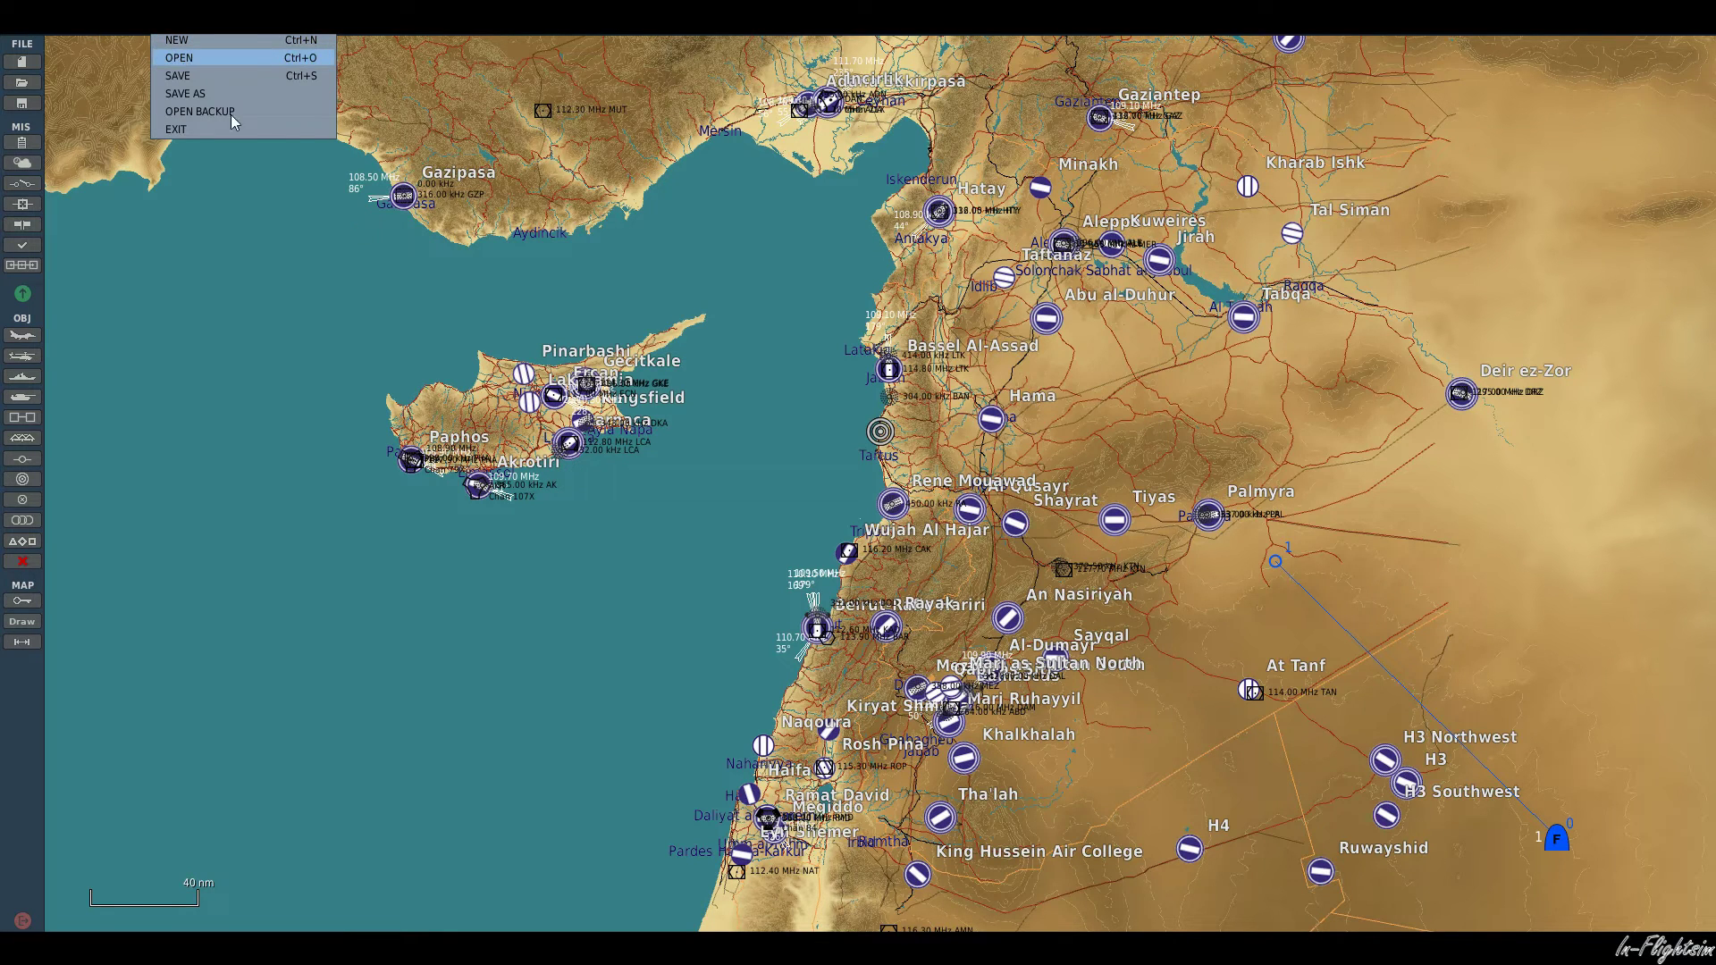
# - Reopen the PG Departure.miz mission file
pyautogui.click(178, 58)
pyautogui.click(798, 370)
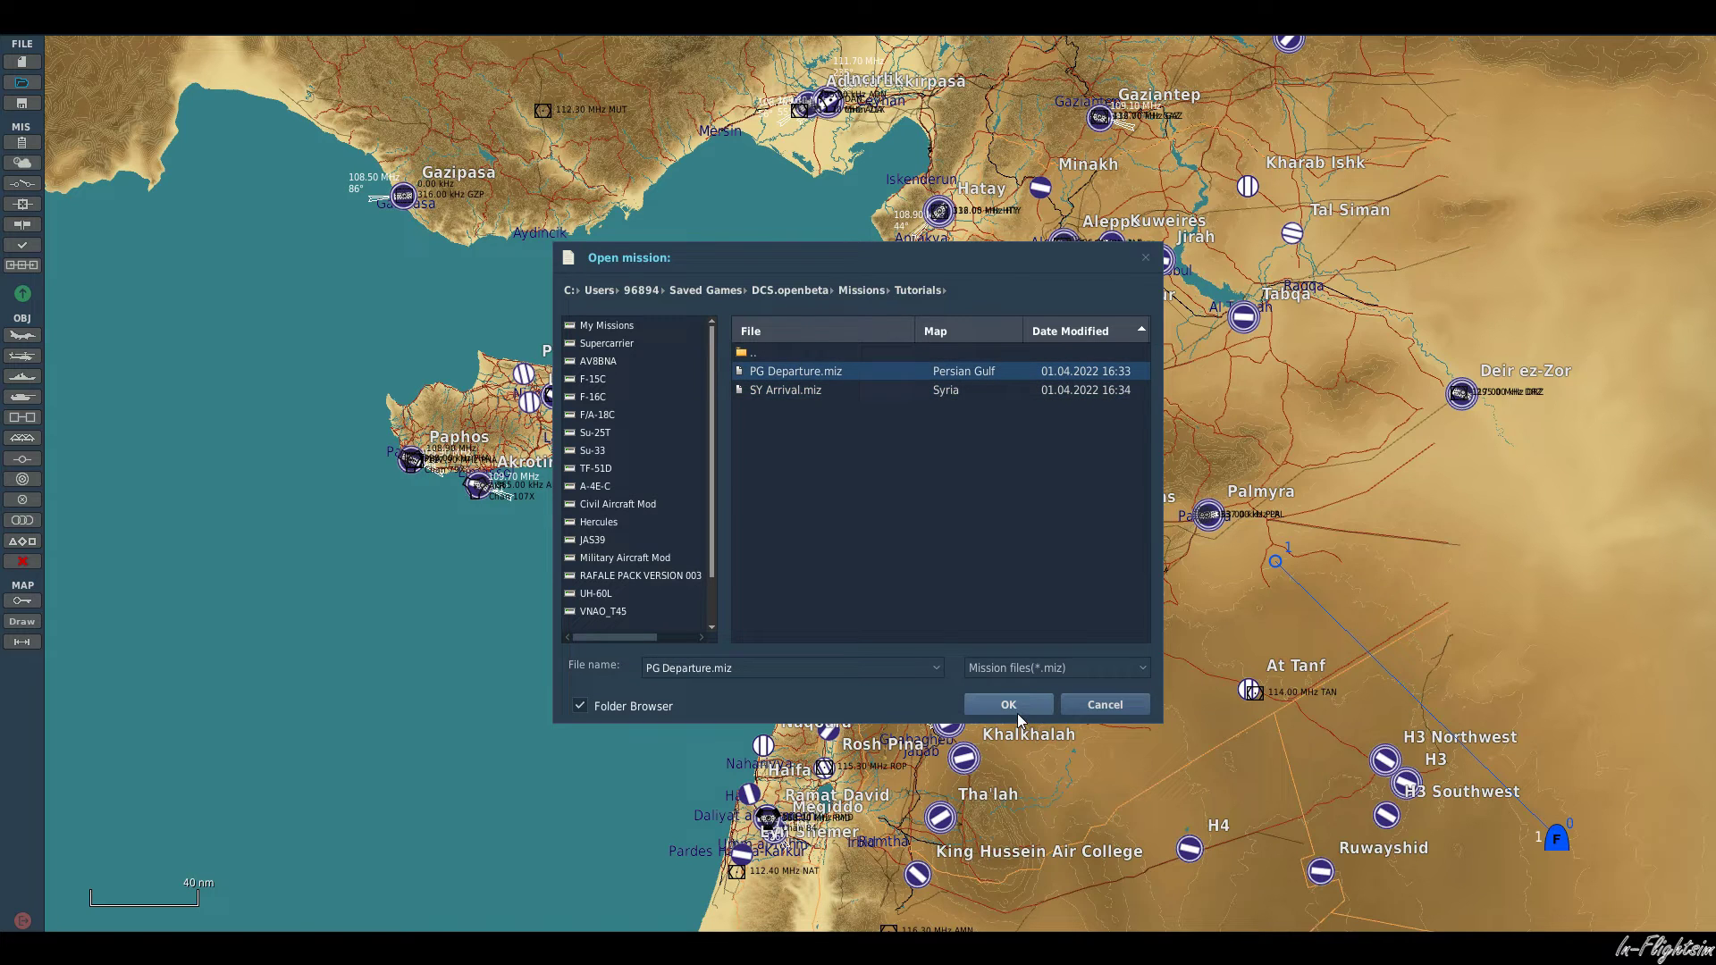
pyautogui.click(1007, 705)
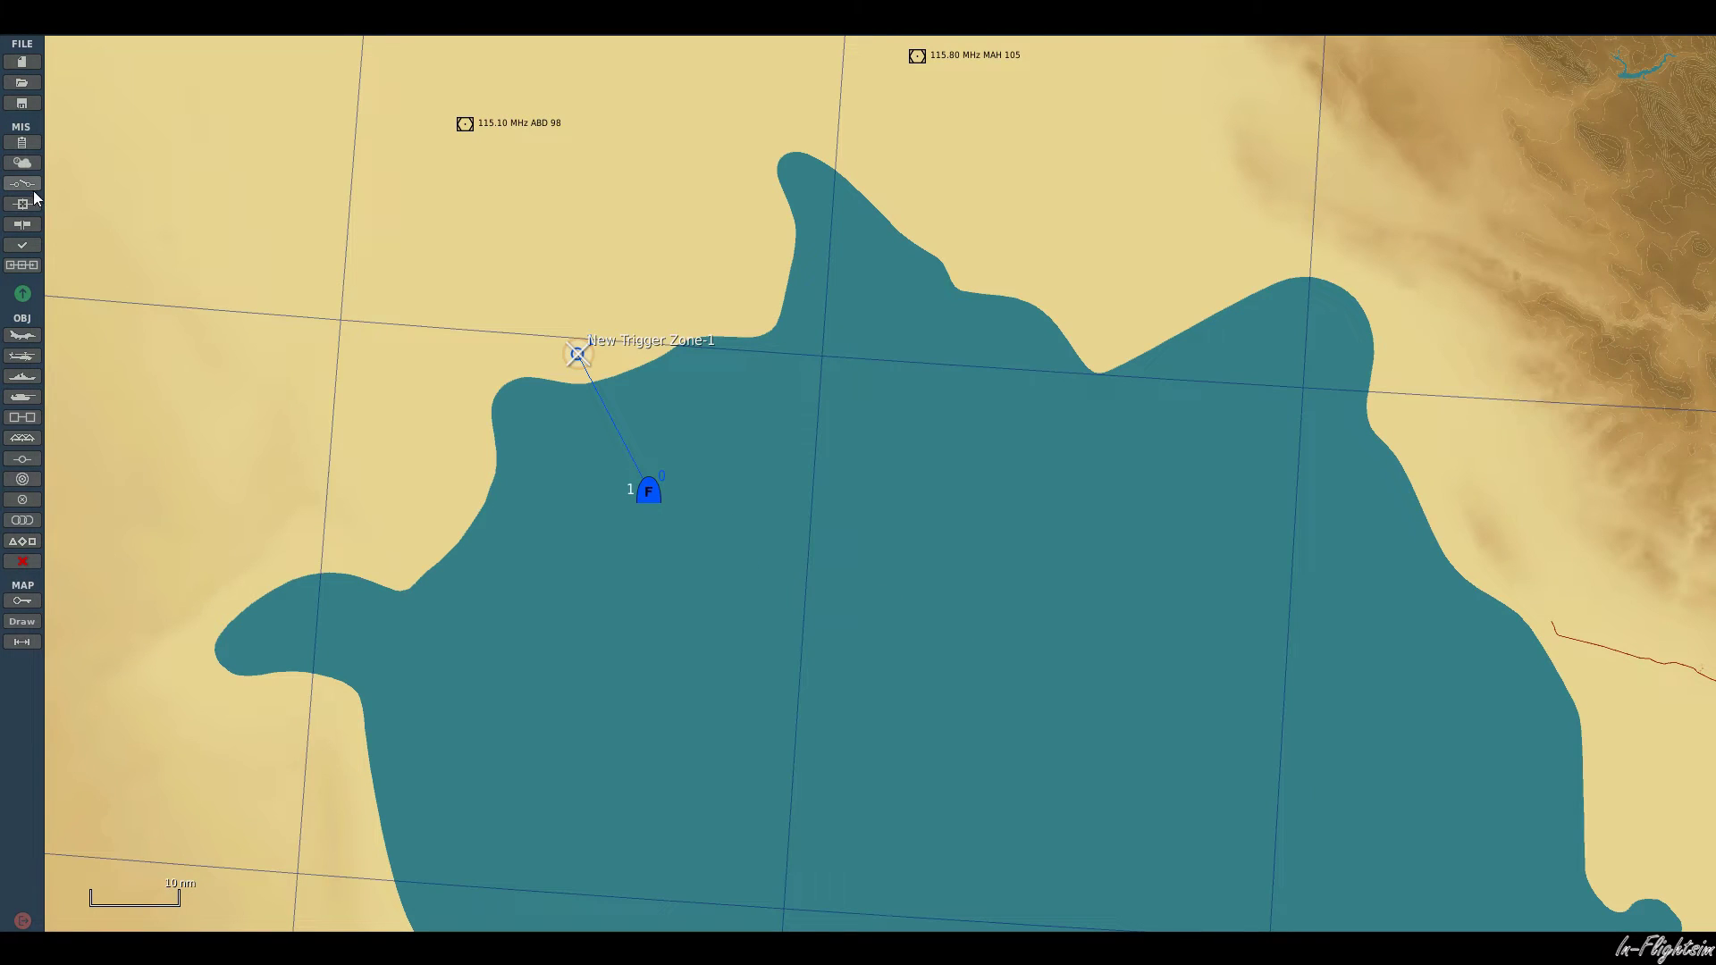
# - Create a new trigger with a UNIT INSIDE ZONE condition
pyautogui.click(32, 185)
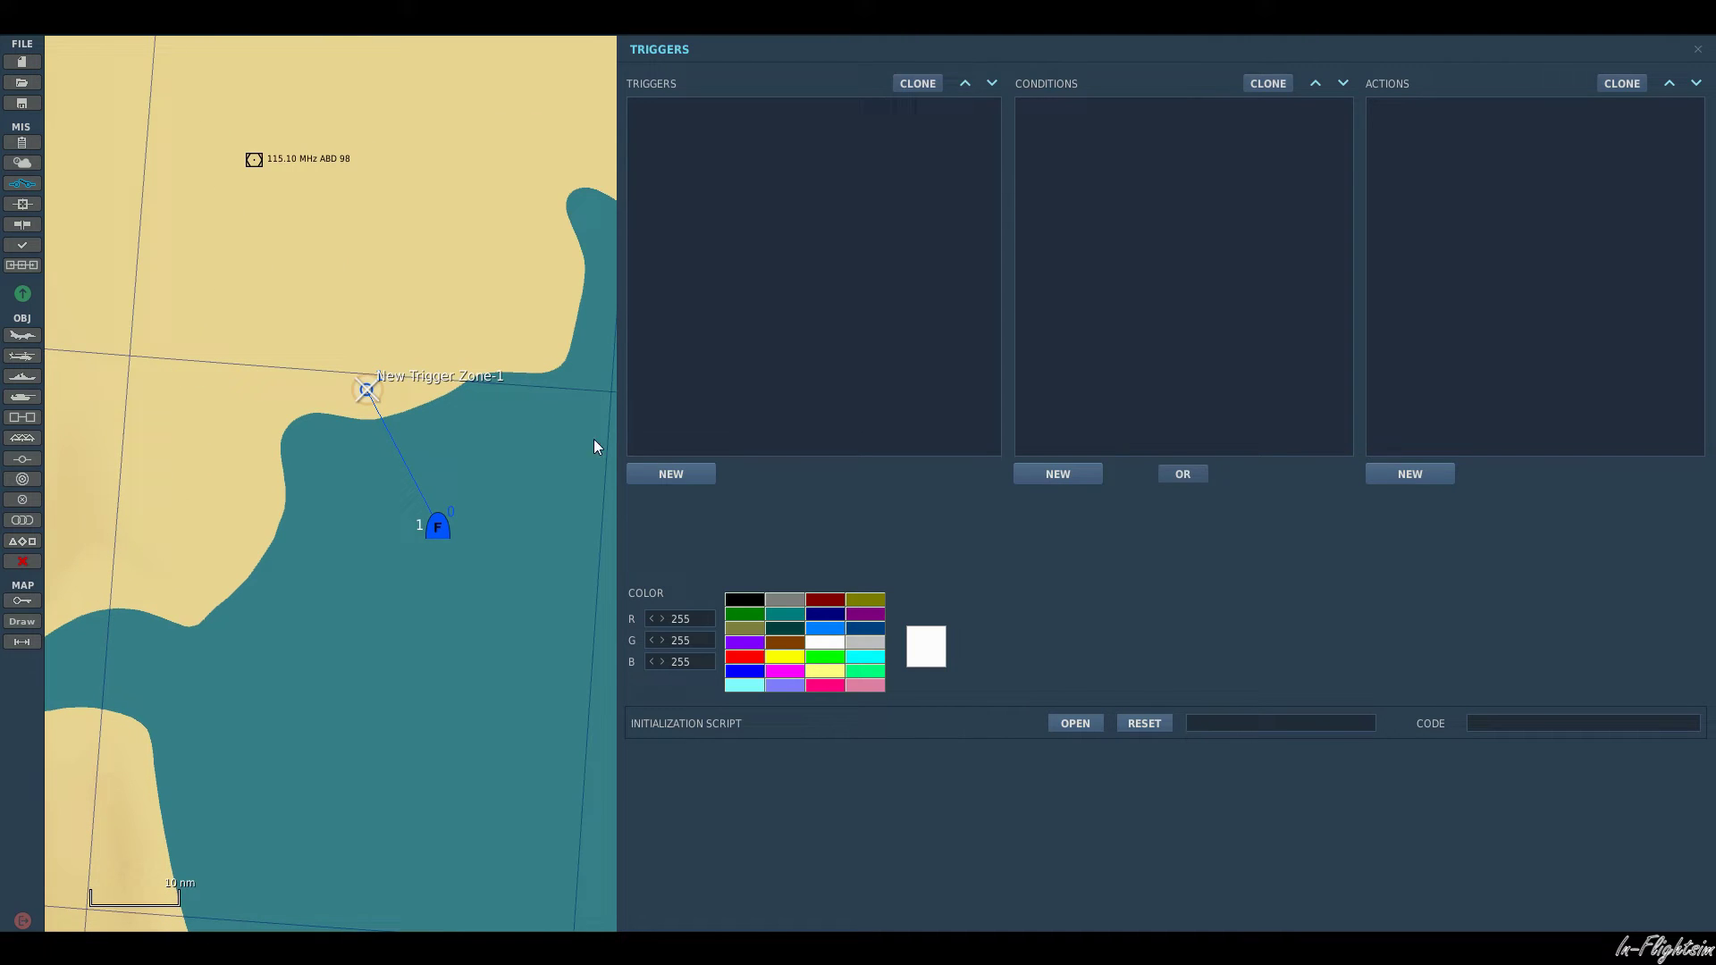
pyautogui.click(673, 474)
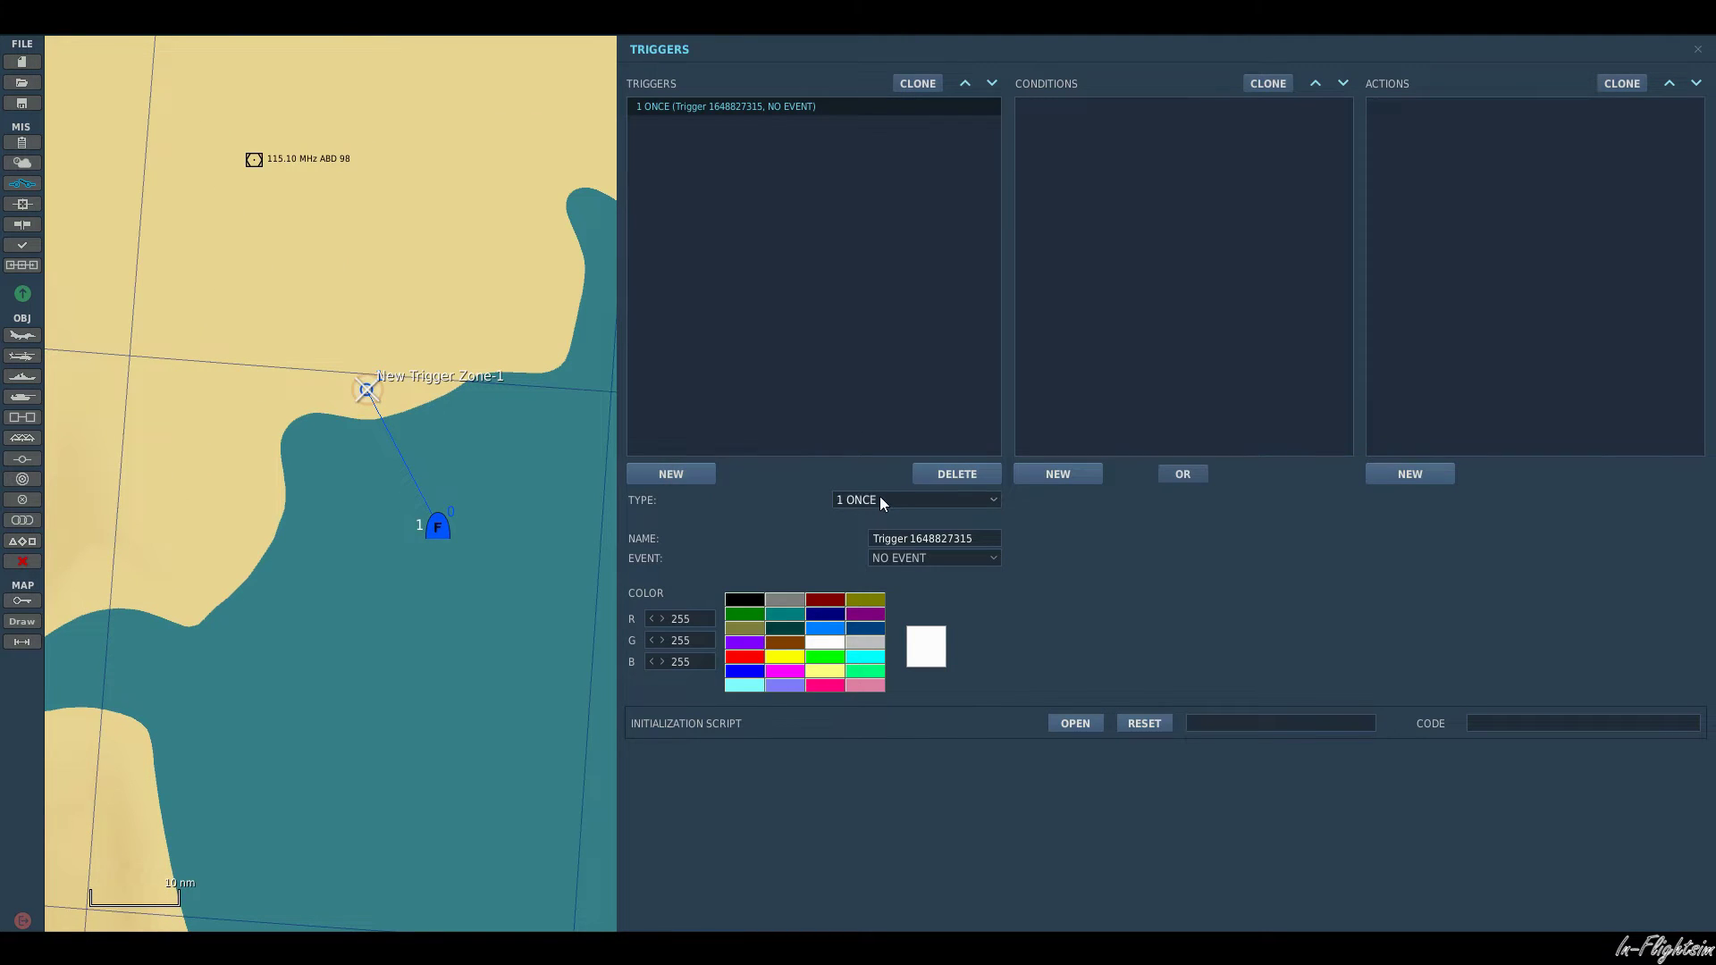
pyautogui.click(1069, 482)
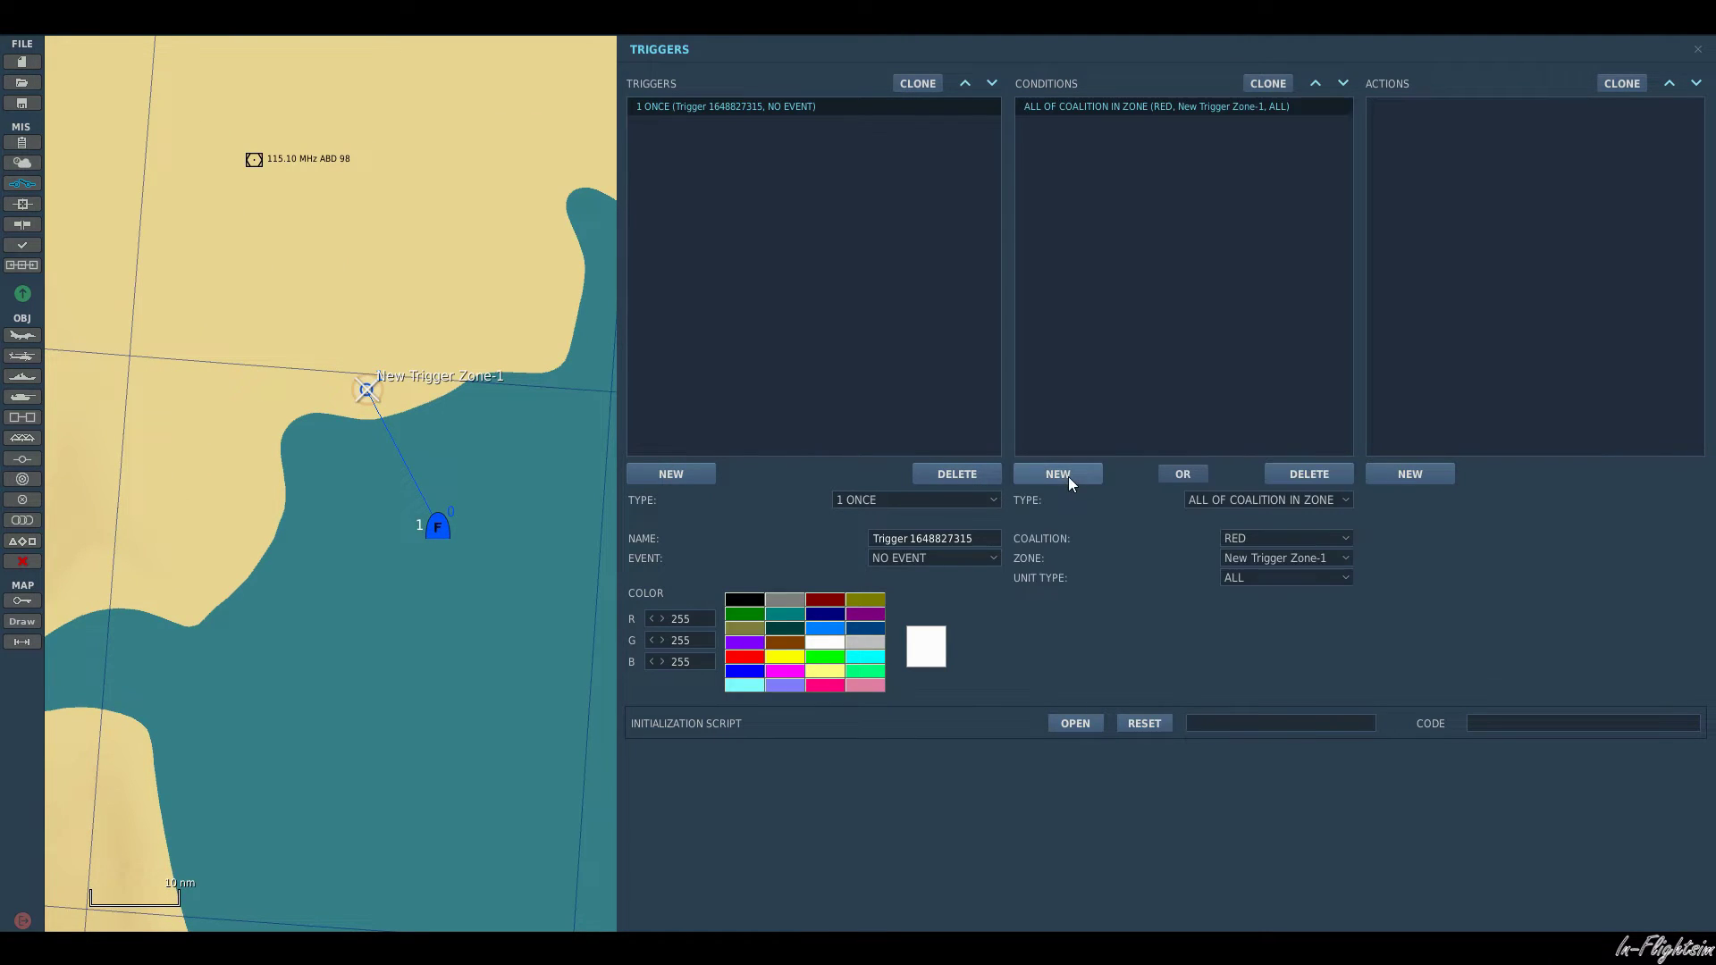
pyautogui.click(1308, 499)
pyautogui.scroll(-5, 1317, 586)
pyautogui.scroll(-3, 1314, 597)
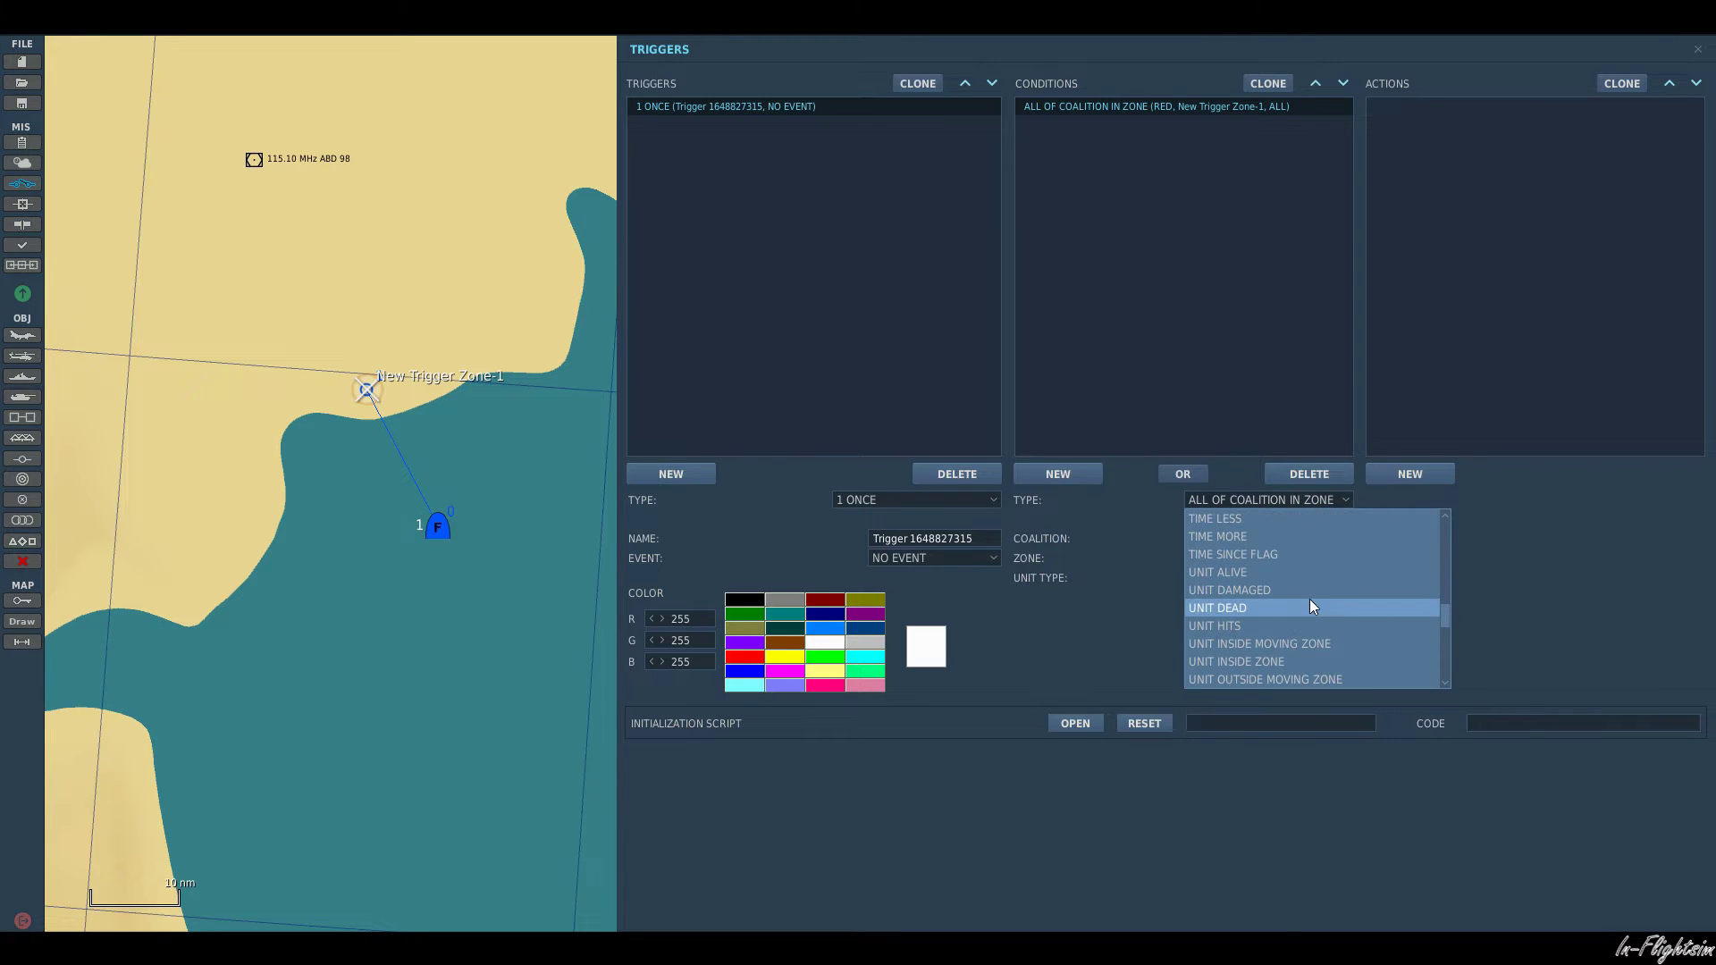
pyautogui.scroll(-3, 1297, 608)
pyautogui.scroll(6, 1300, 604)
pyautogui.scroll(-3, 1299, 603)
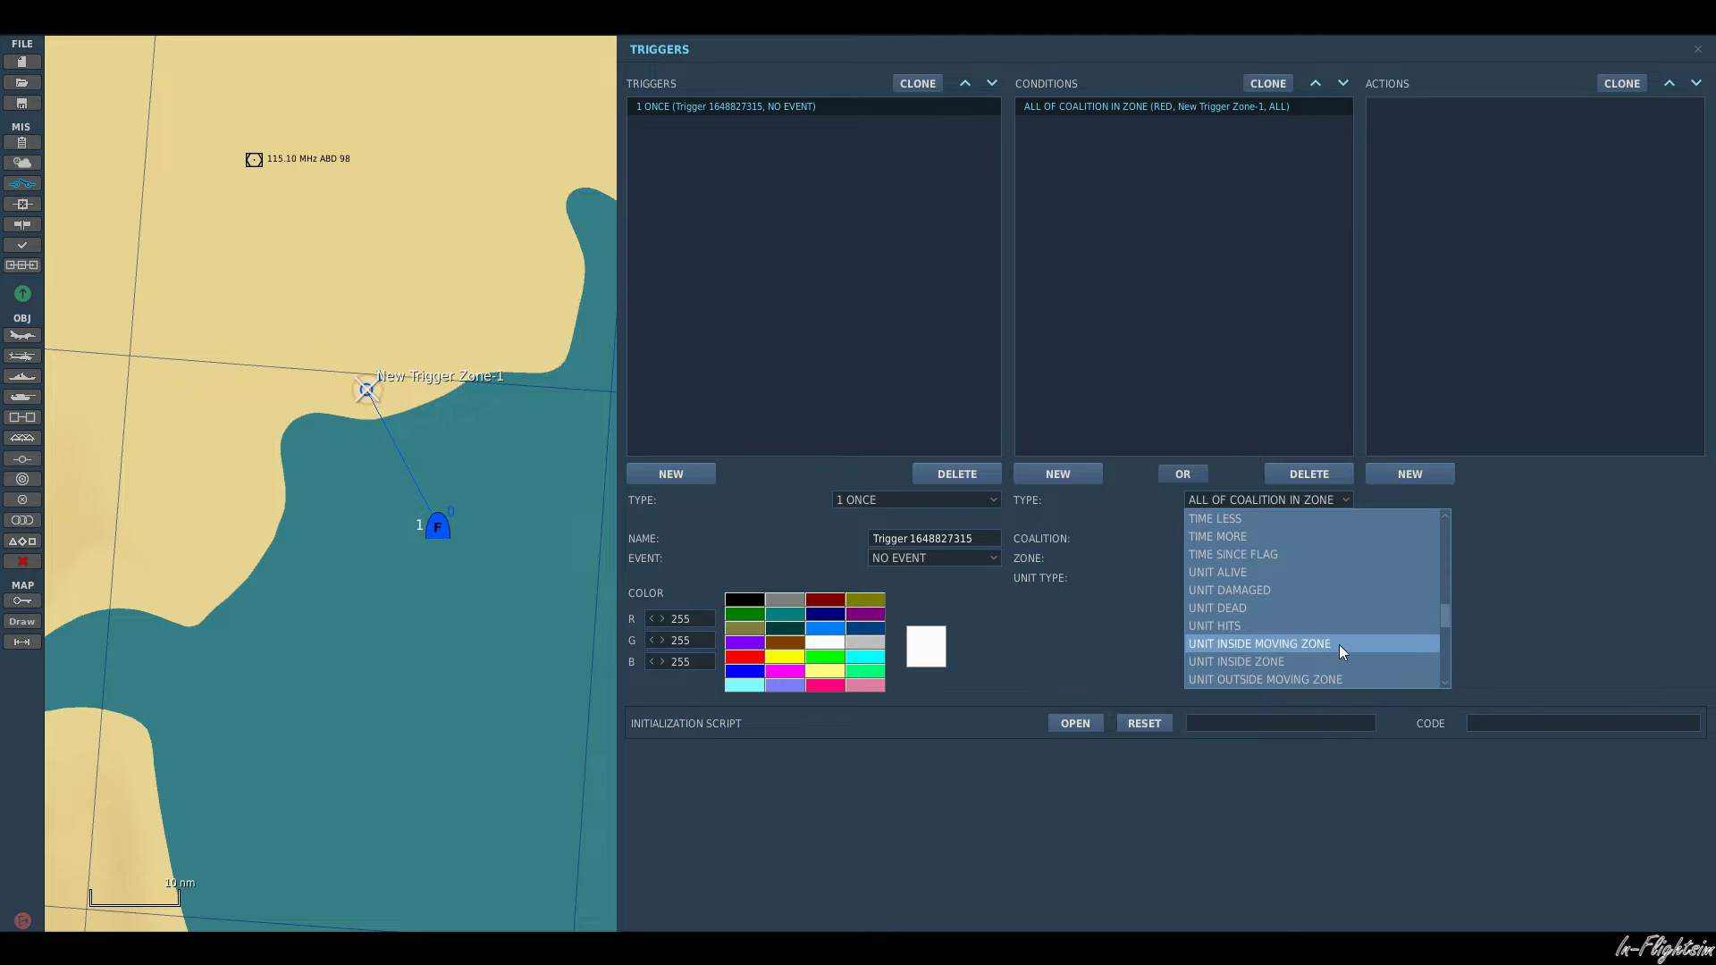
pyautogui.click(1338, 646)
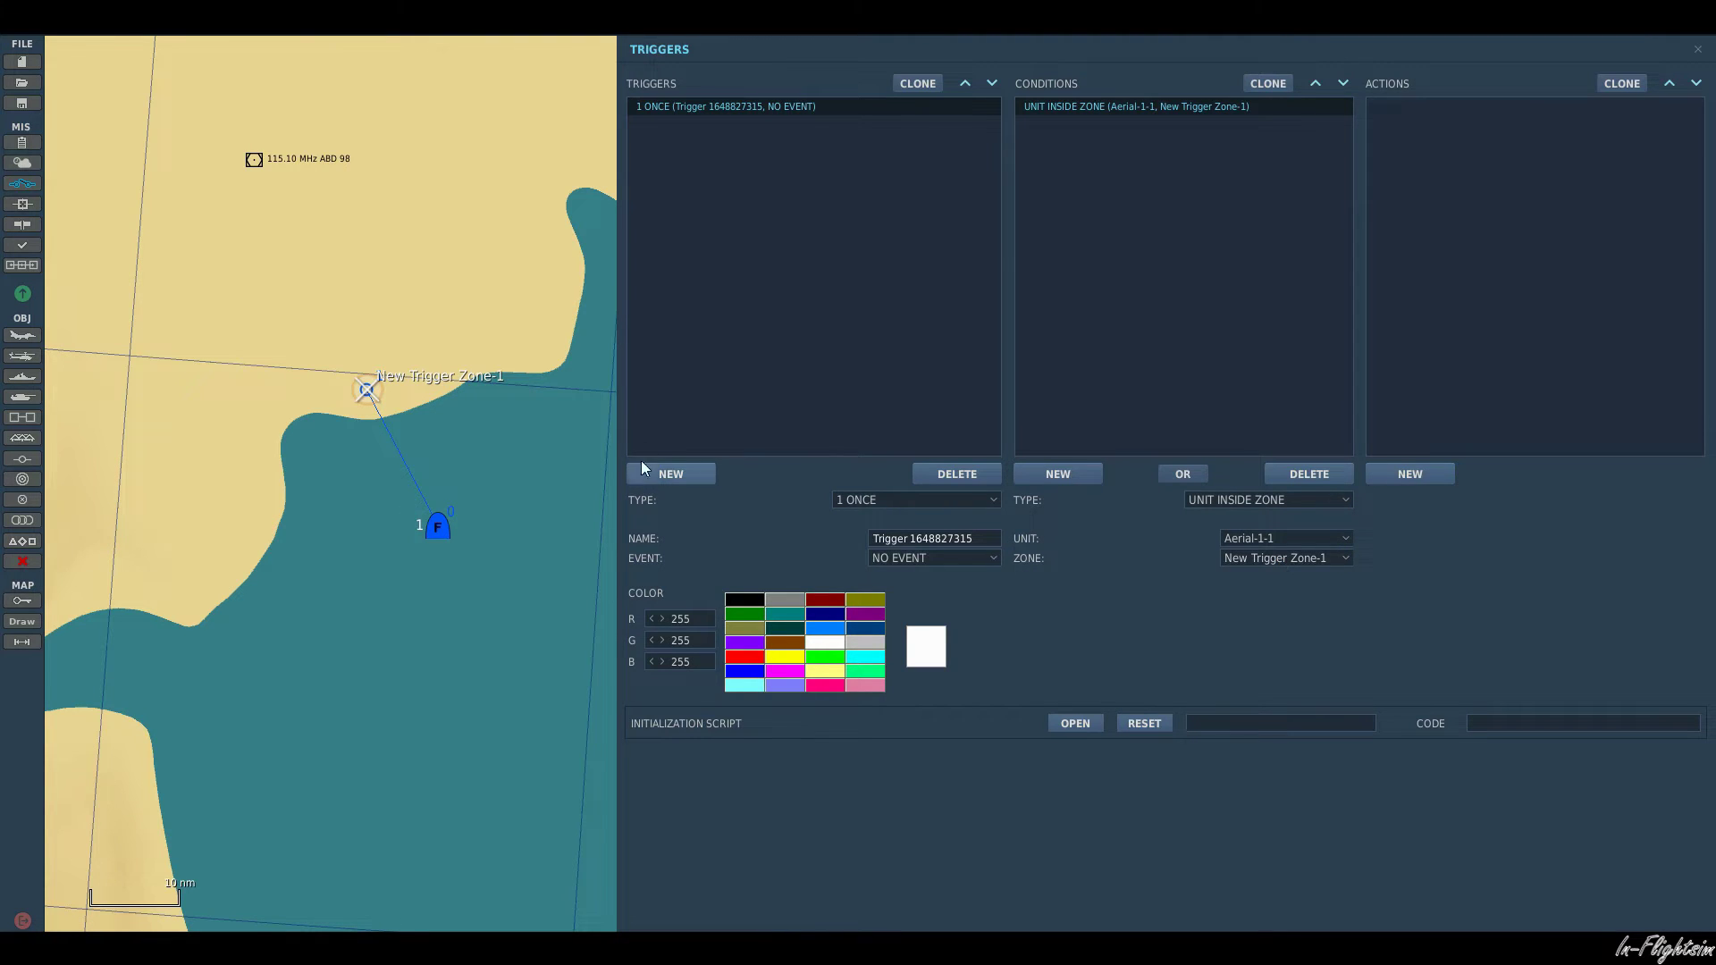
# - Add a LOAD MISSION action that loads SY Arrival.miz
pyautogui.click(1424, 473)
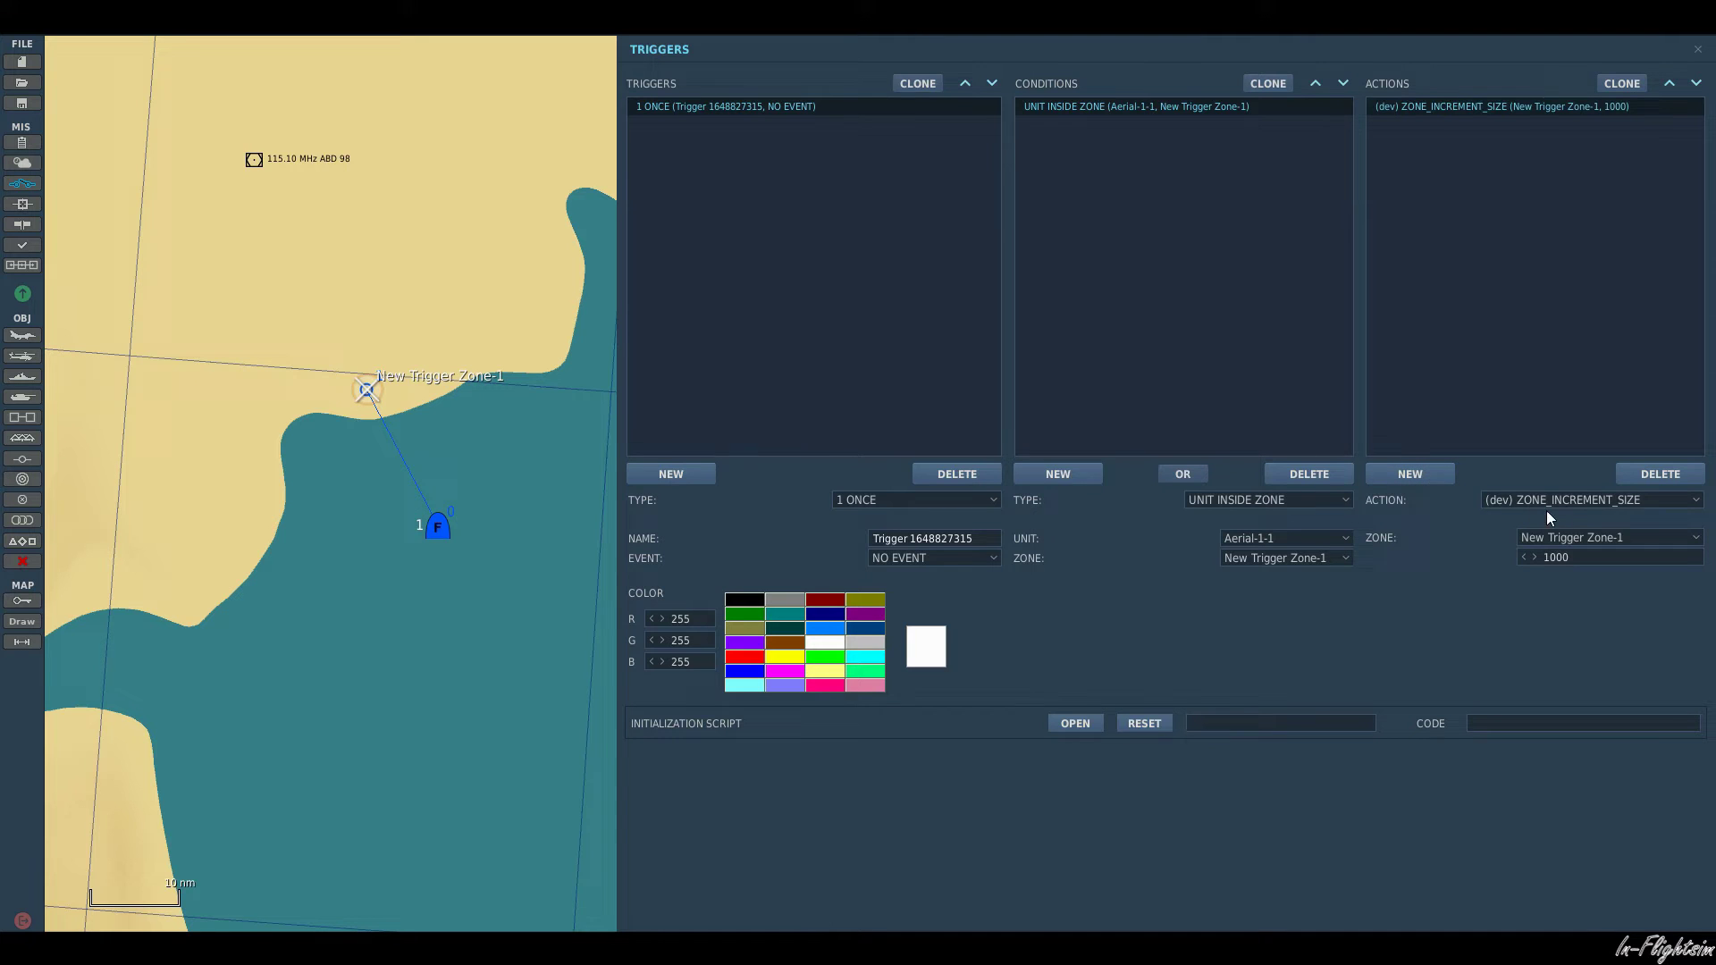
pyautogui.click(1564, 501)
pyautogui.scroll(-3, 1600, 572)
pyautogui.scroll(-3, 1576, 572)
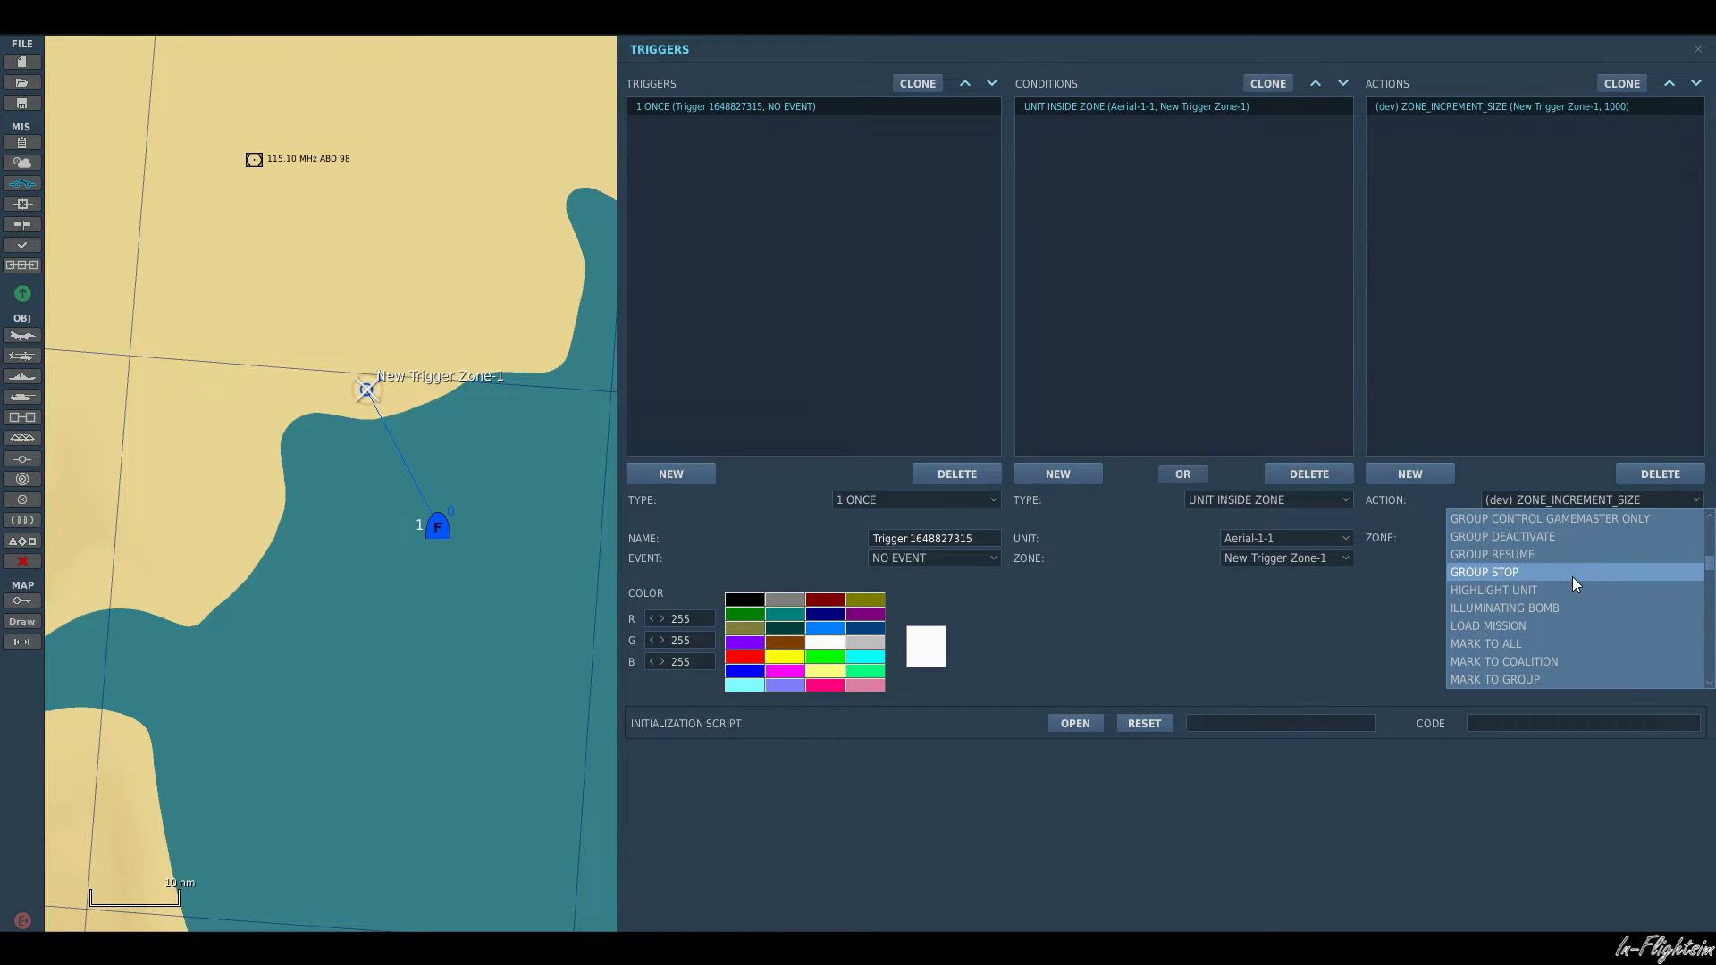
pyautogui.click(1541, 623)
pyautogui.click(1668, 537)
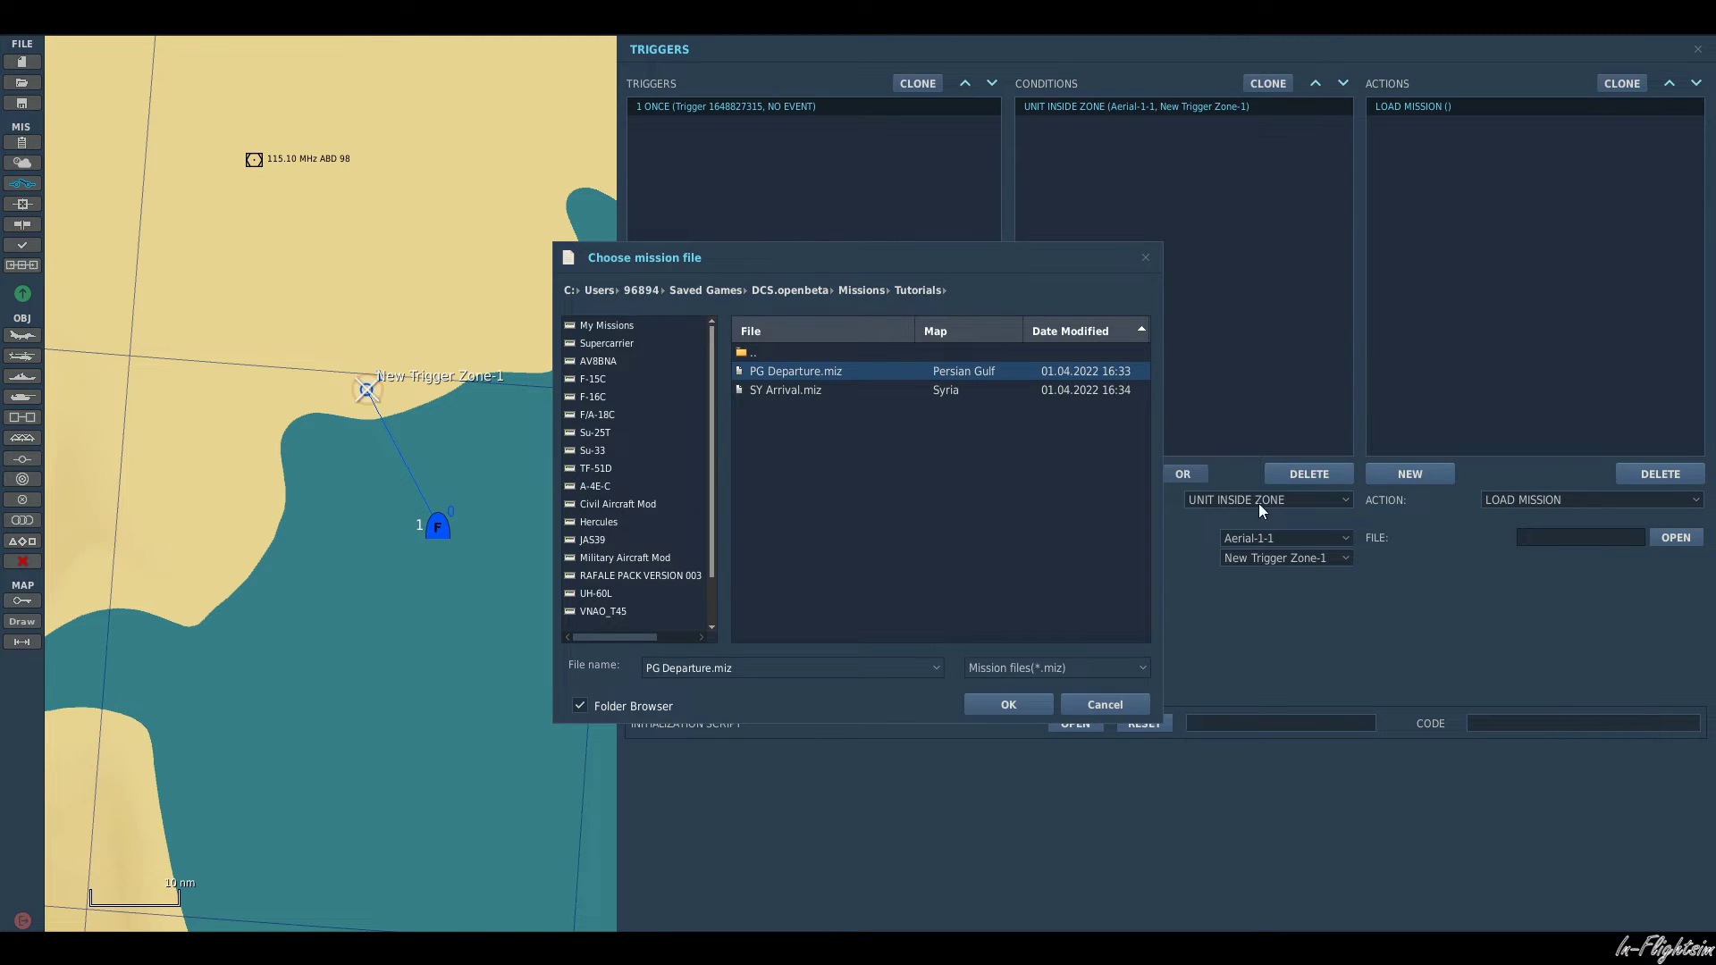
pyautogui.click(830, 390)
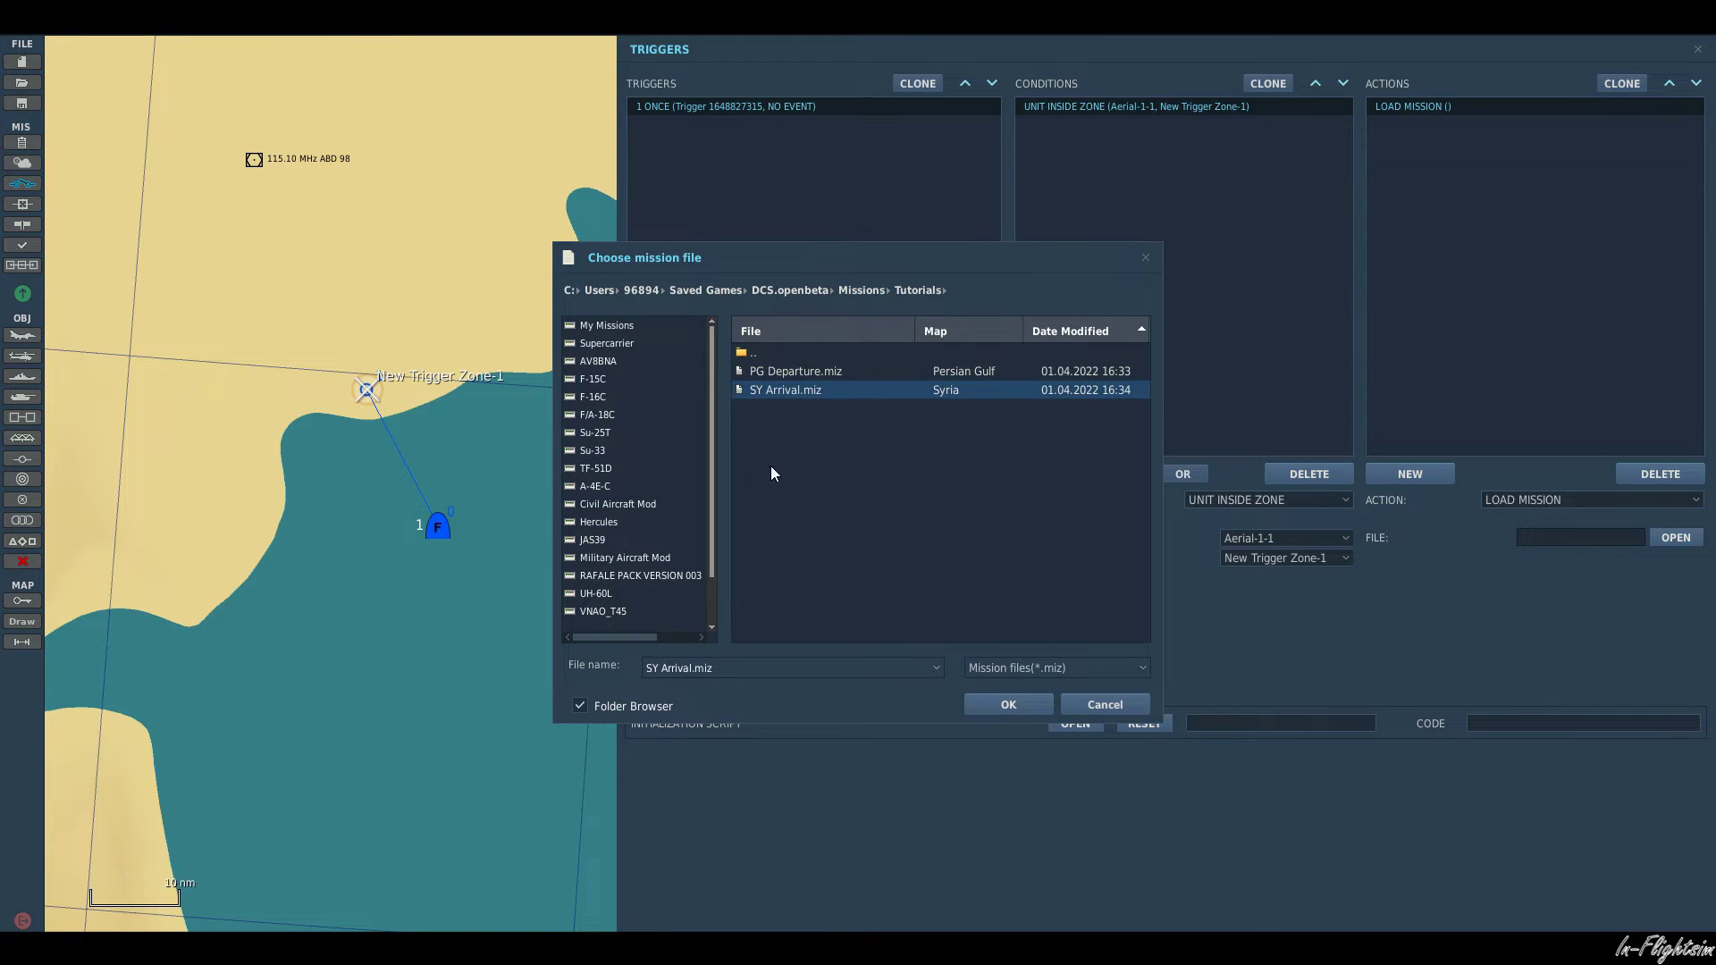
pyautogui.click(1008, 704)
pyautogui.click(22, 183)
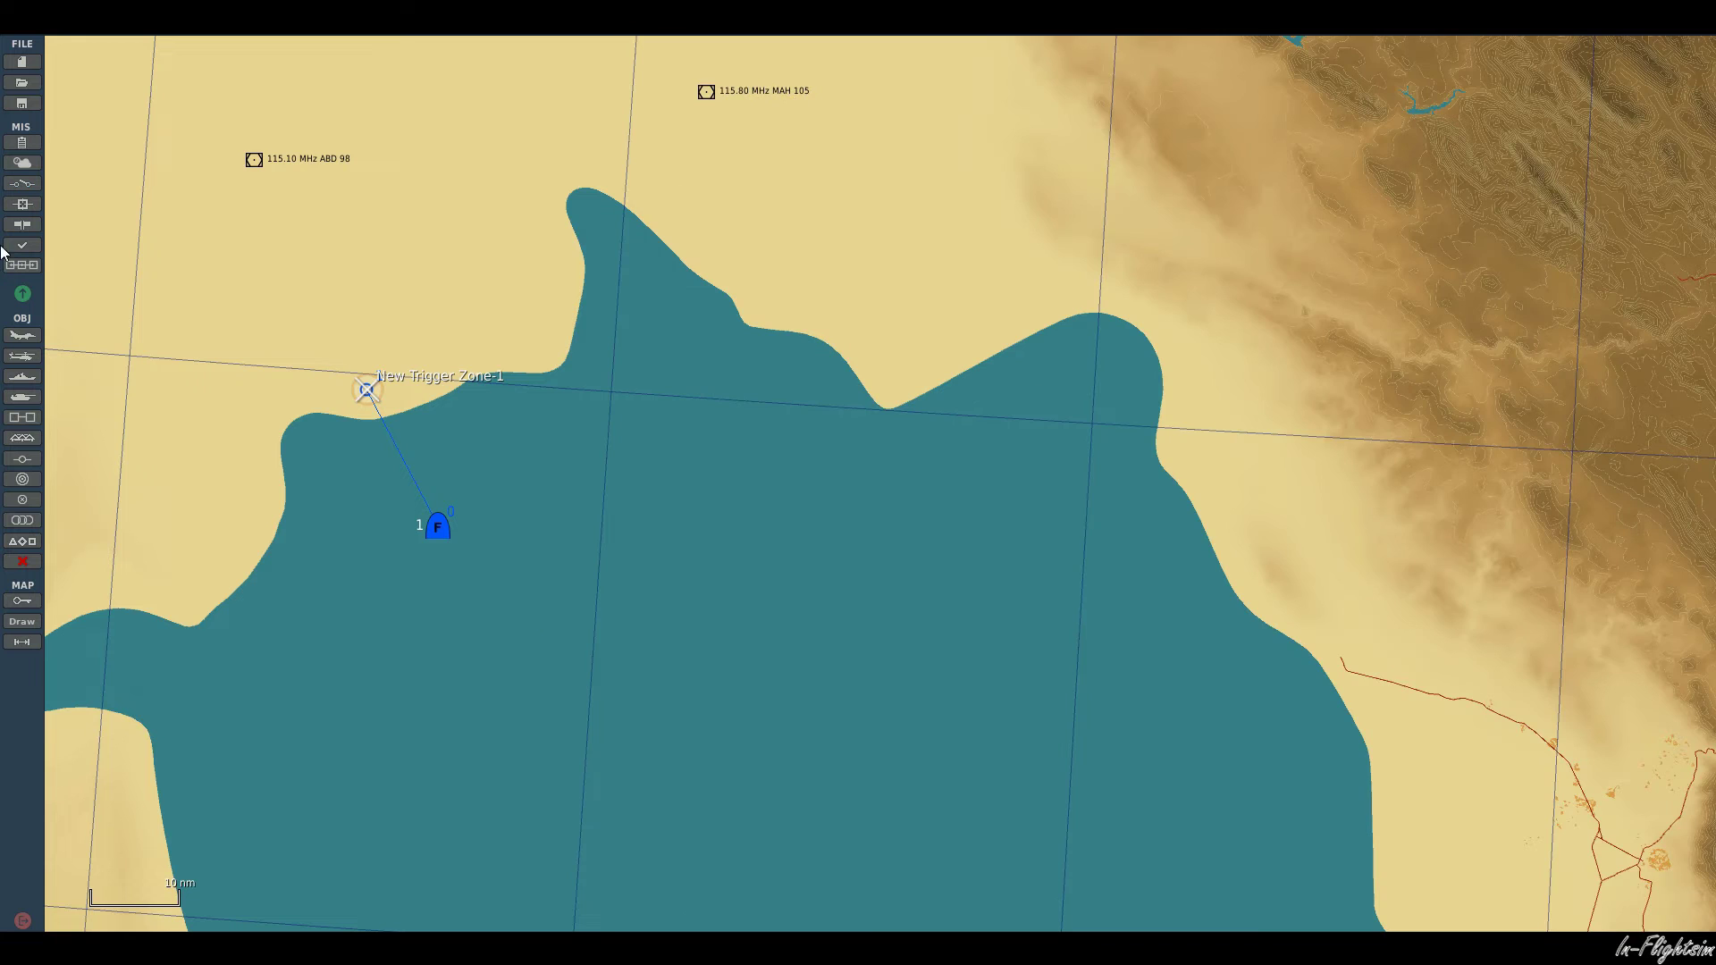
# - Fly PG Departure without saving changes and start the flight from the briefing
pyautogui.click(22, 295)
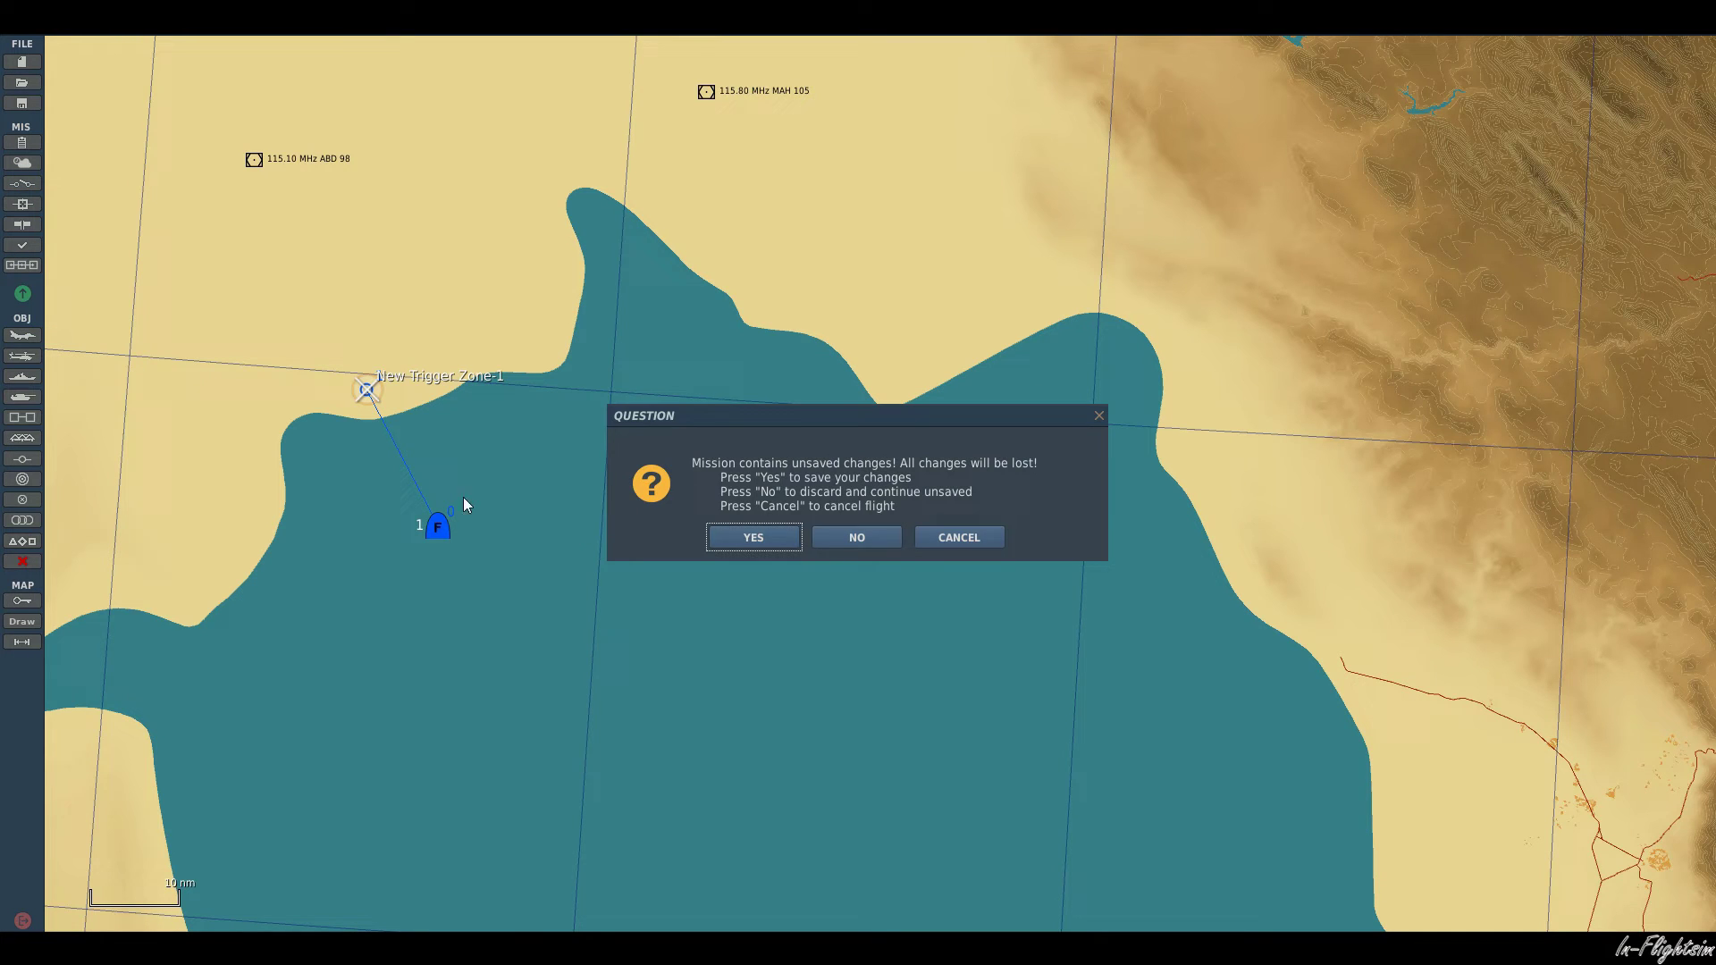
pyautogui.click(840, 539)
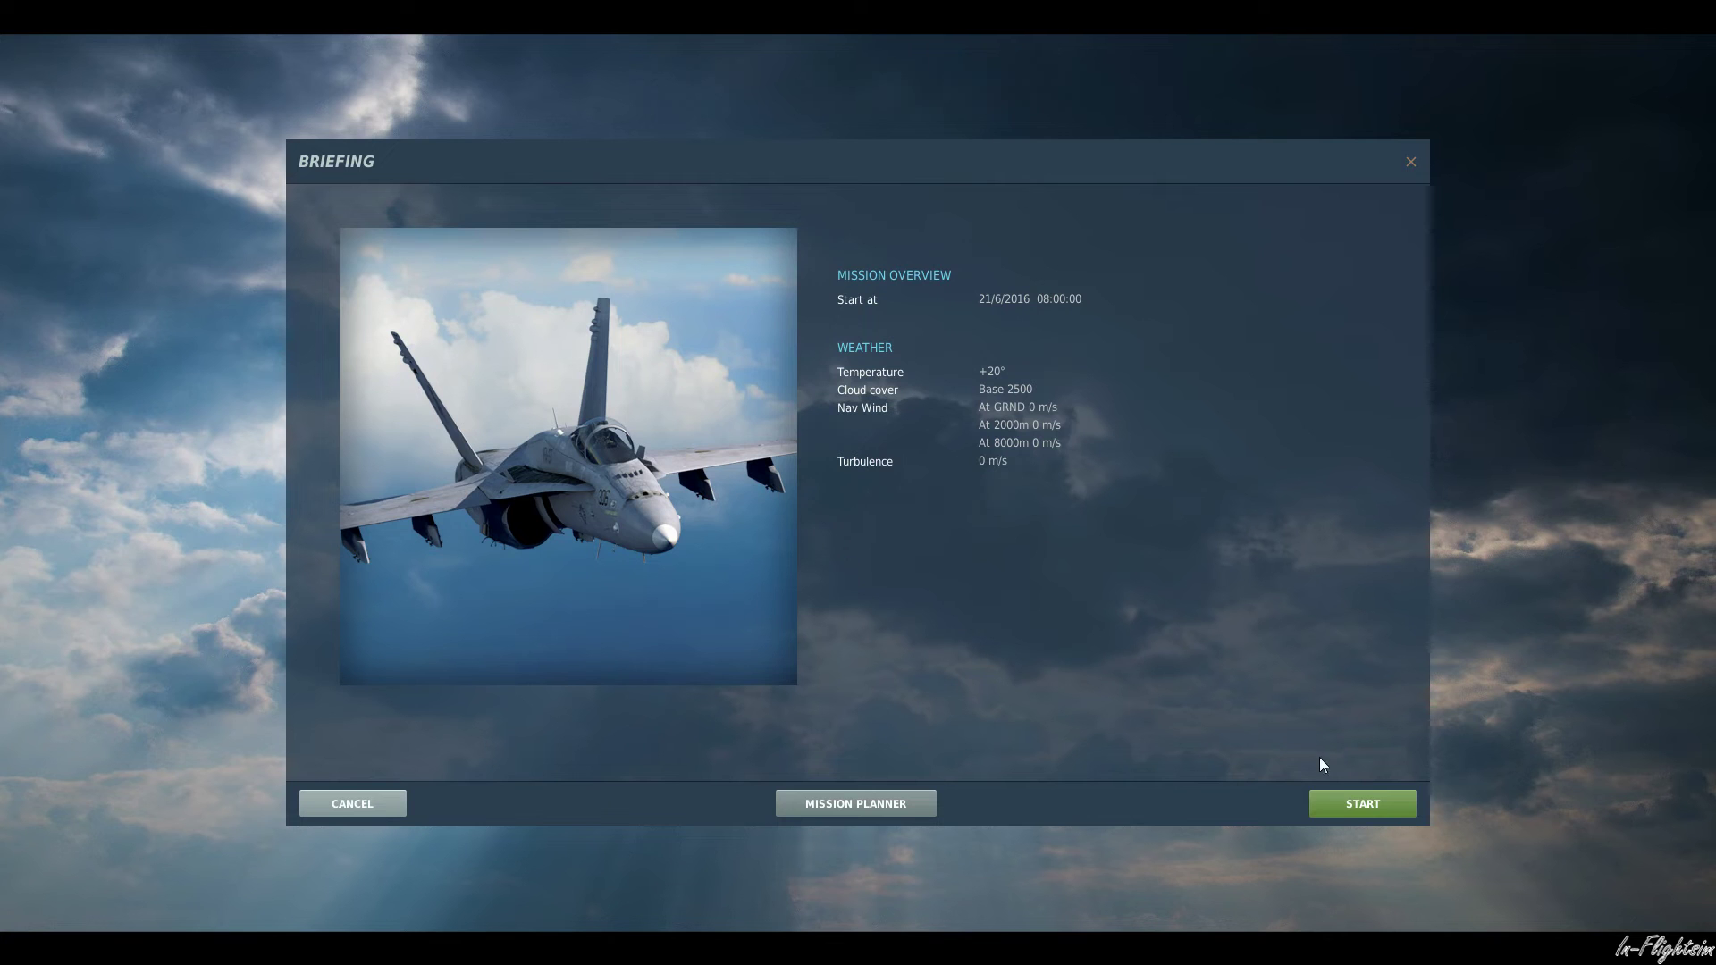
pyautogui.click(1375, 806)
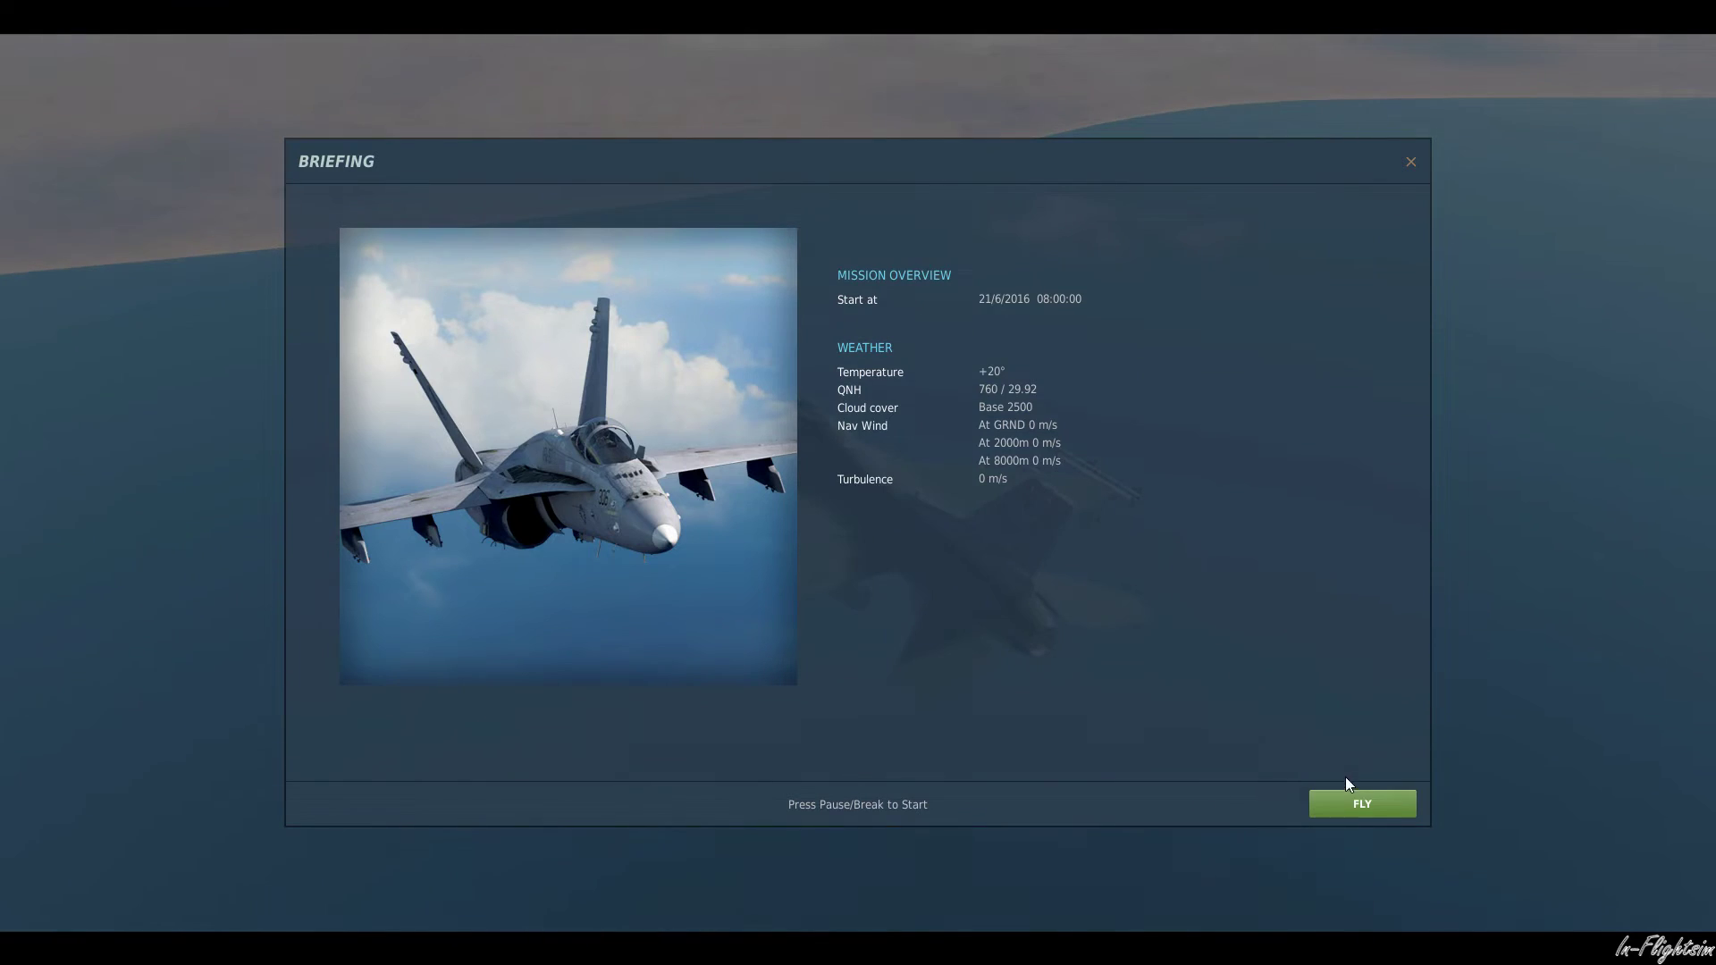
pyautogui.click(1351, 802)
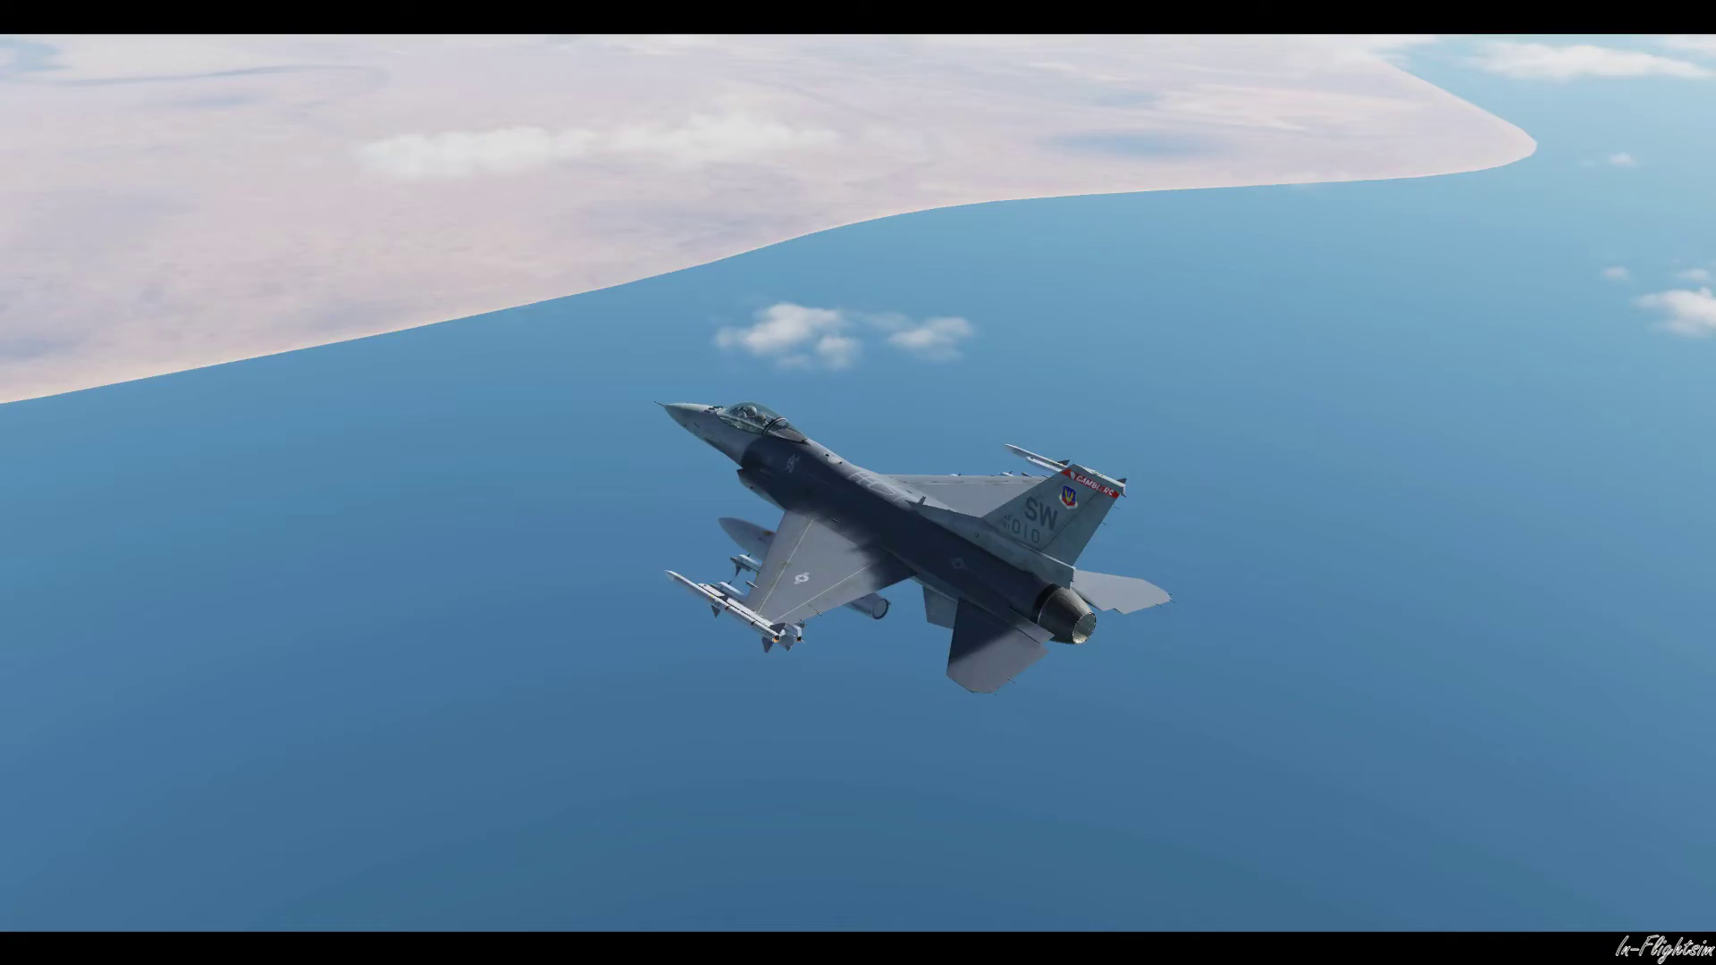